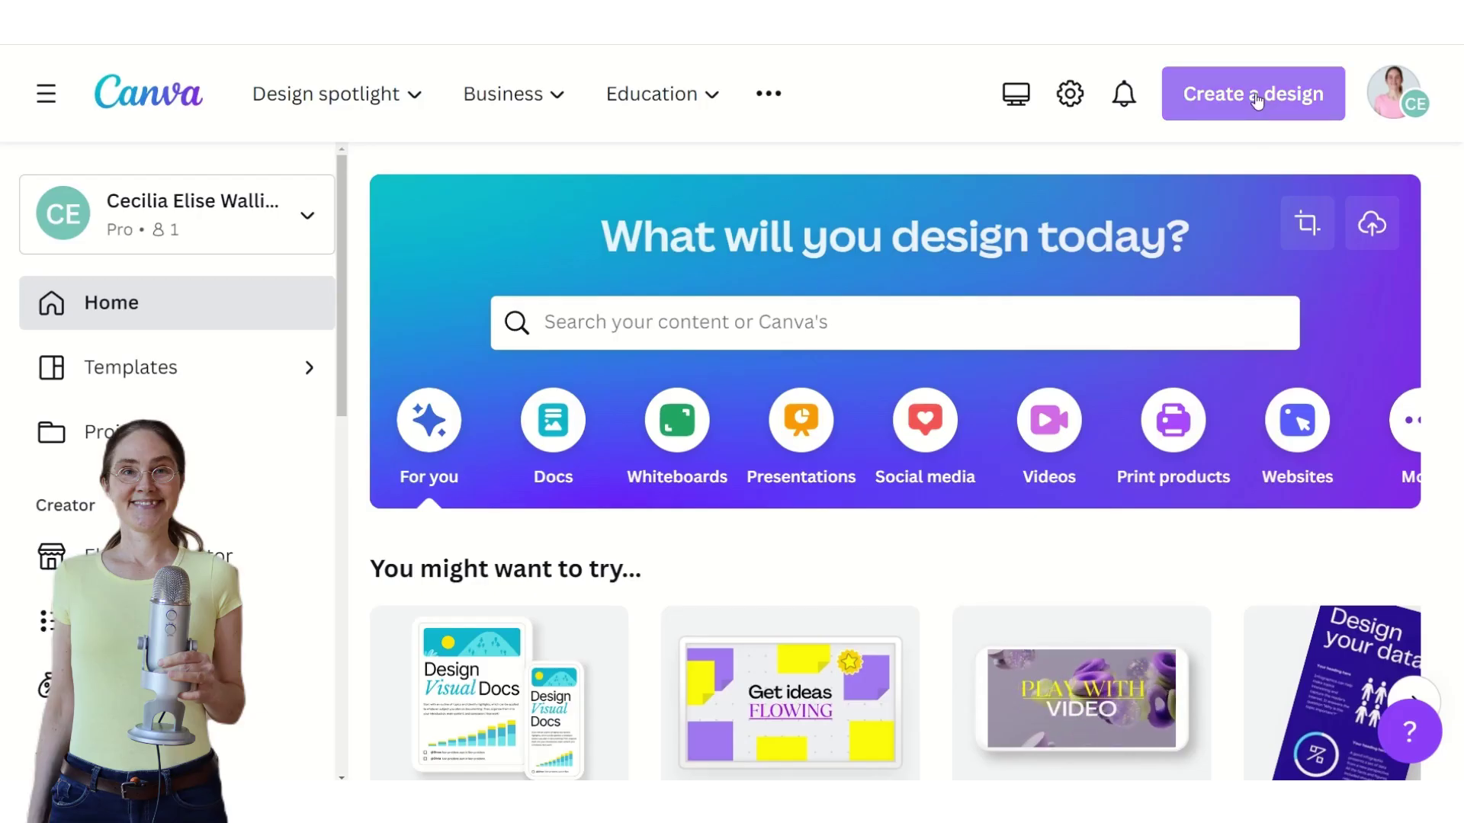
- Open the Create a design dropdown on the Canva home page
left_click(1257, 97)
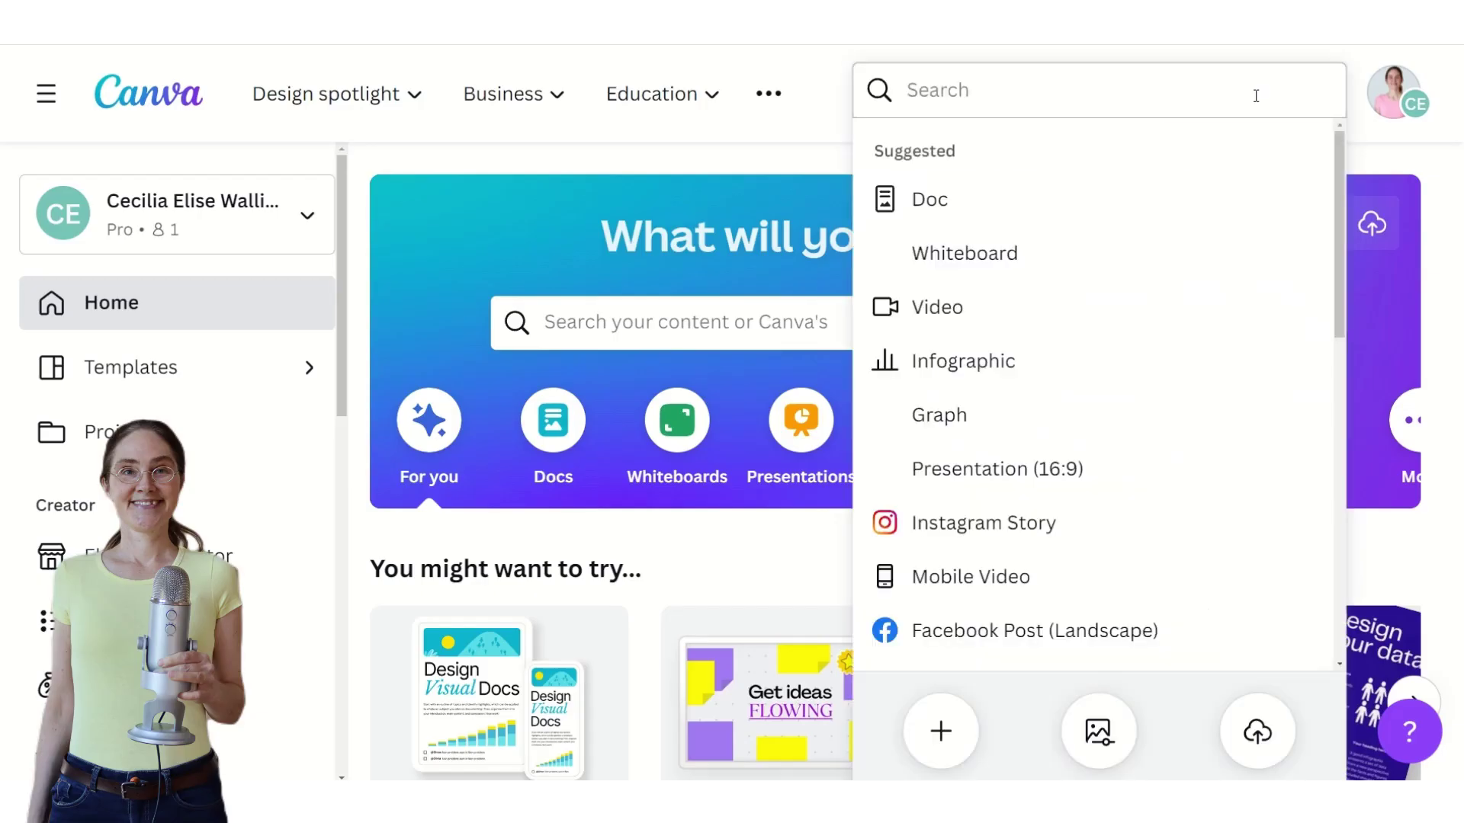
- Create a new custom-size design with width 8000 and height 1080 px
left_click(940, 796)
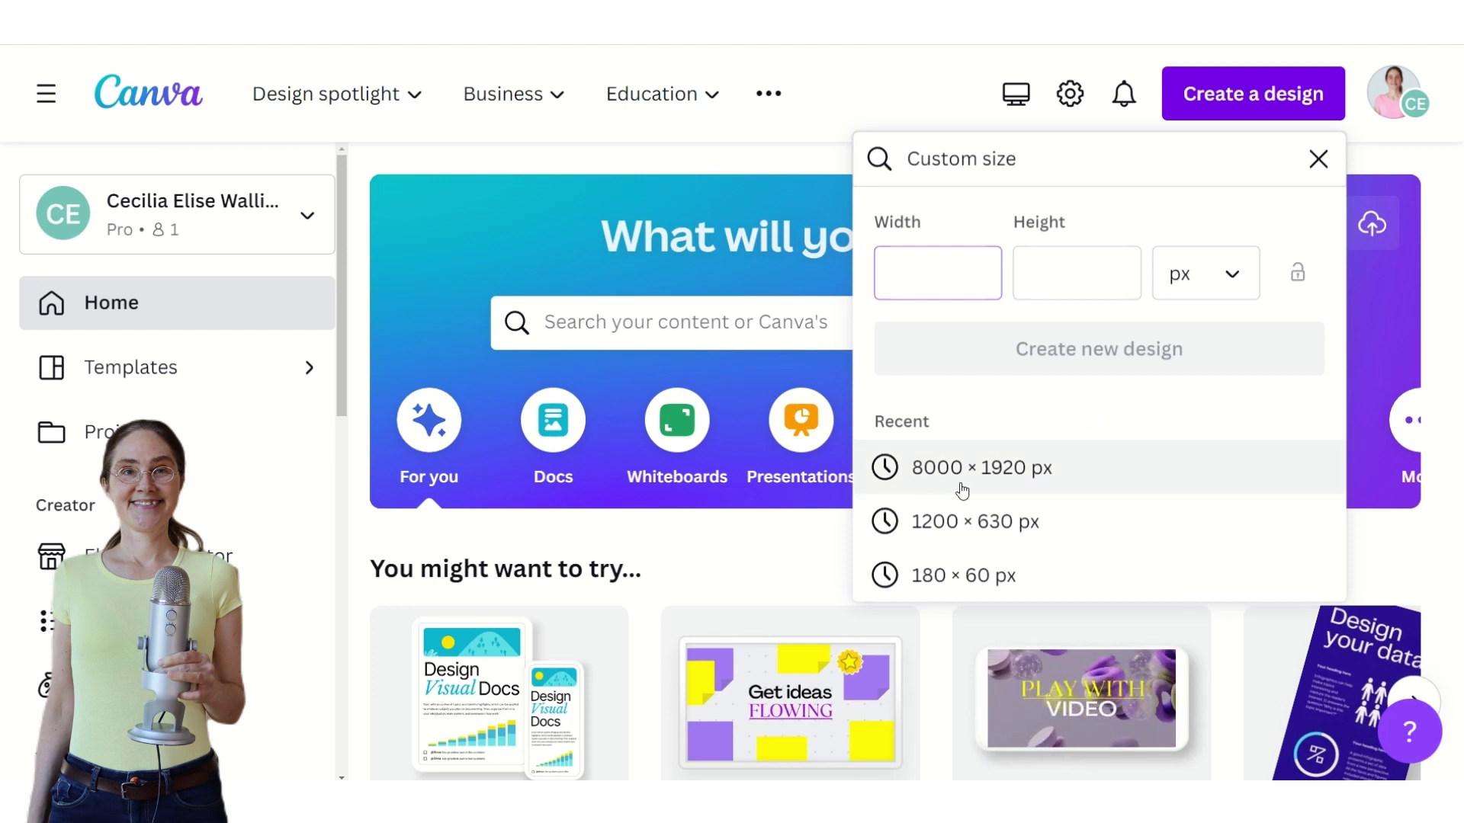
left_click(1008, 476)
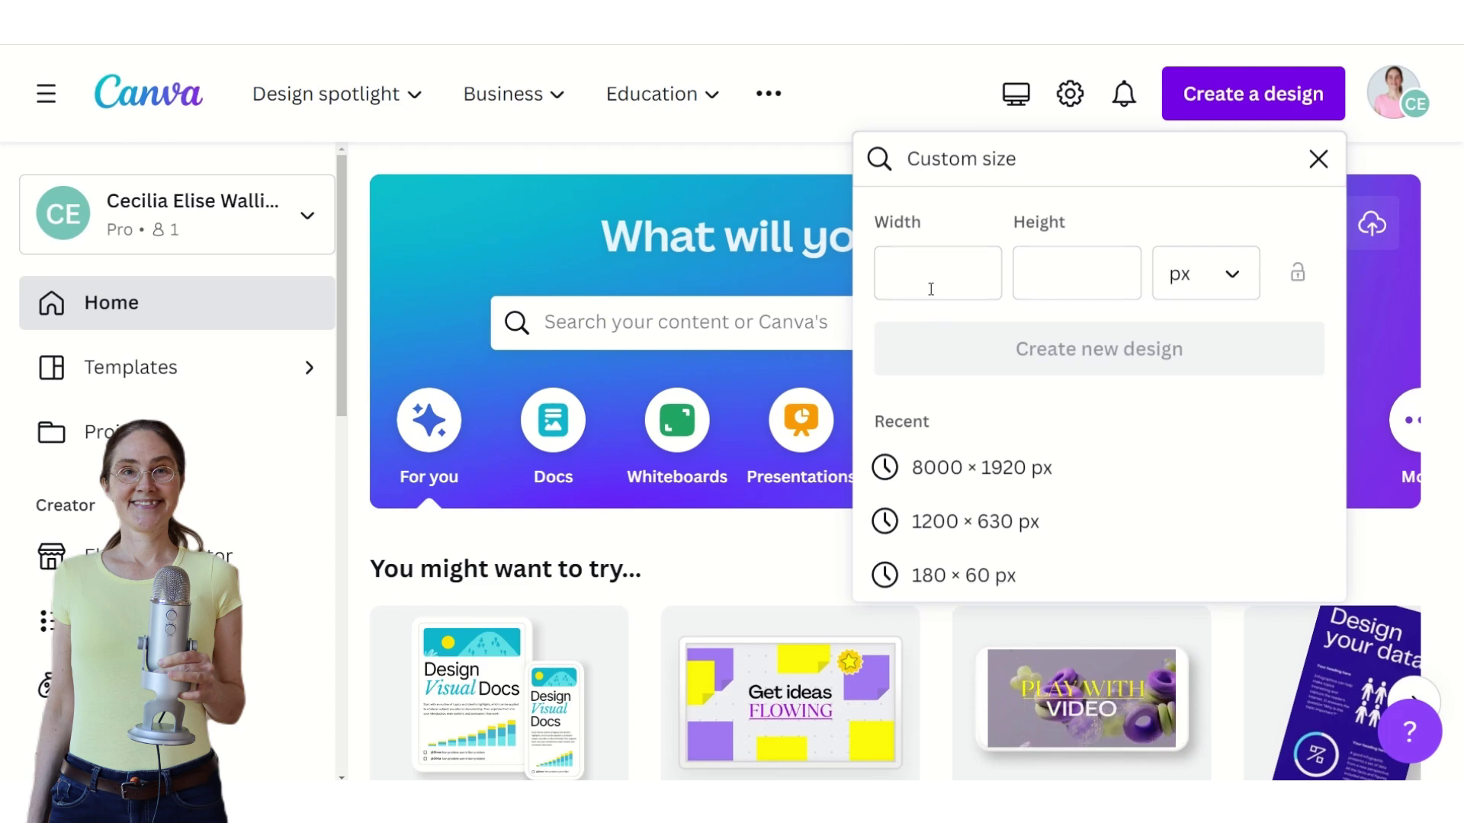
left_click(955, 474)
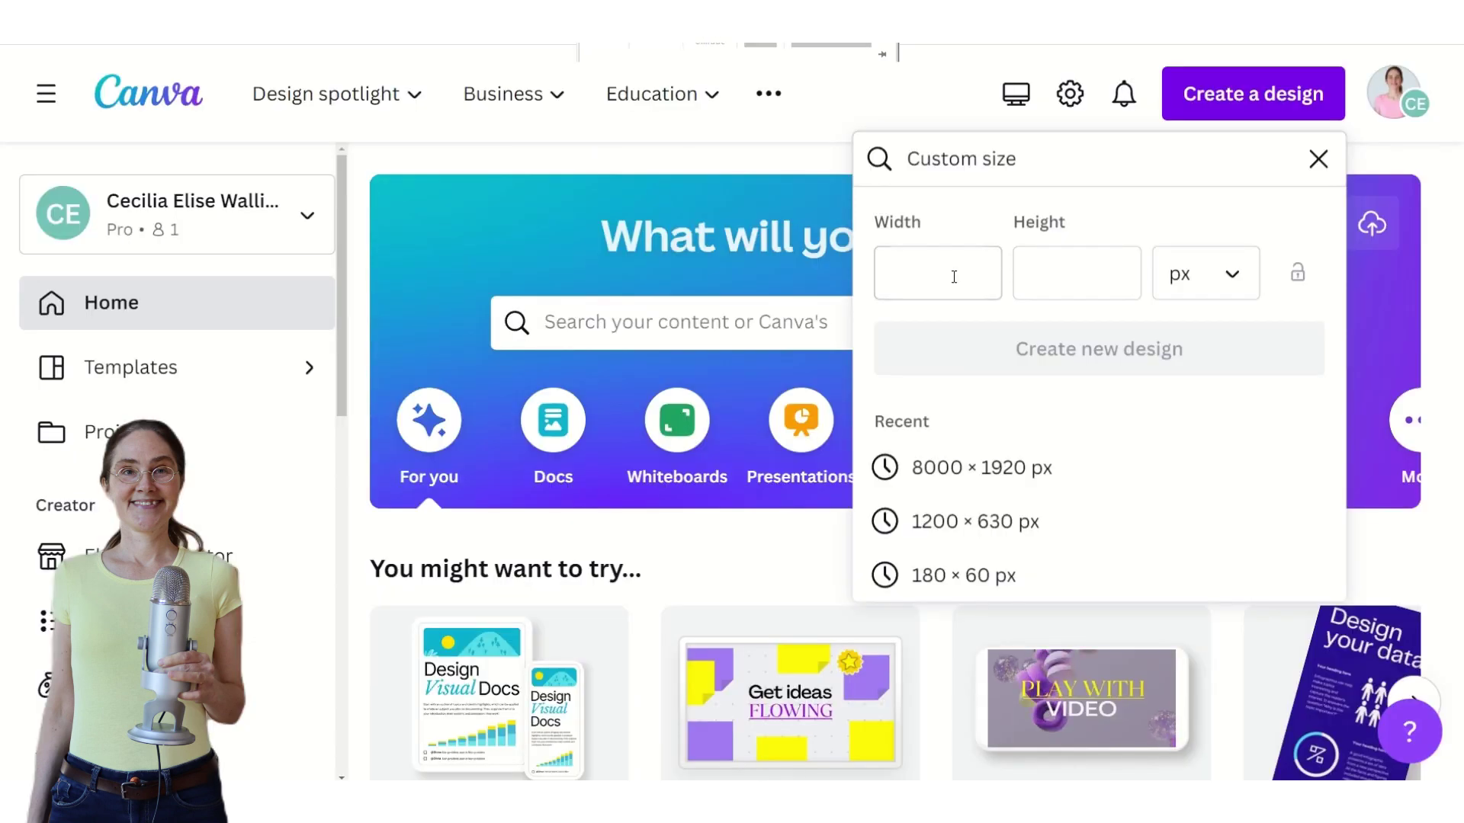
left_click(987, 273)
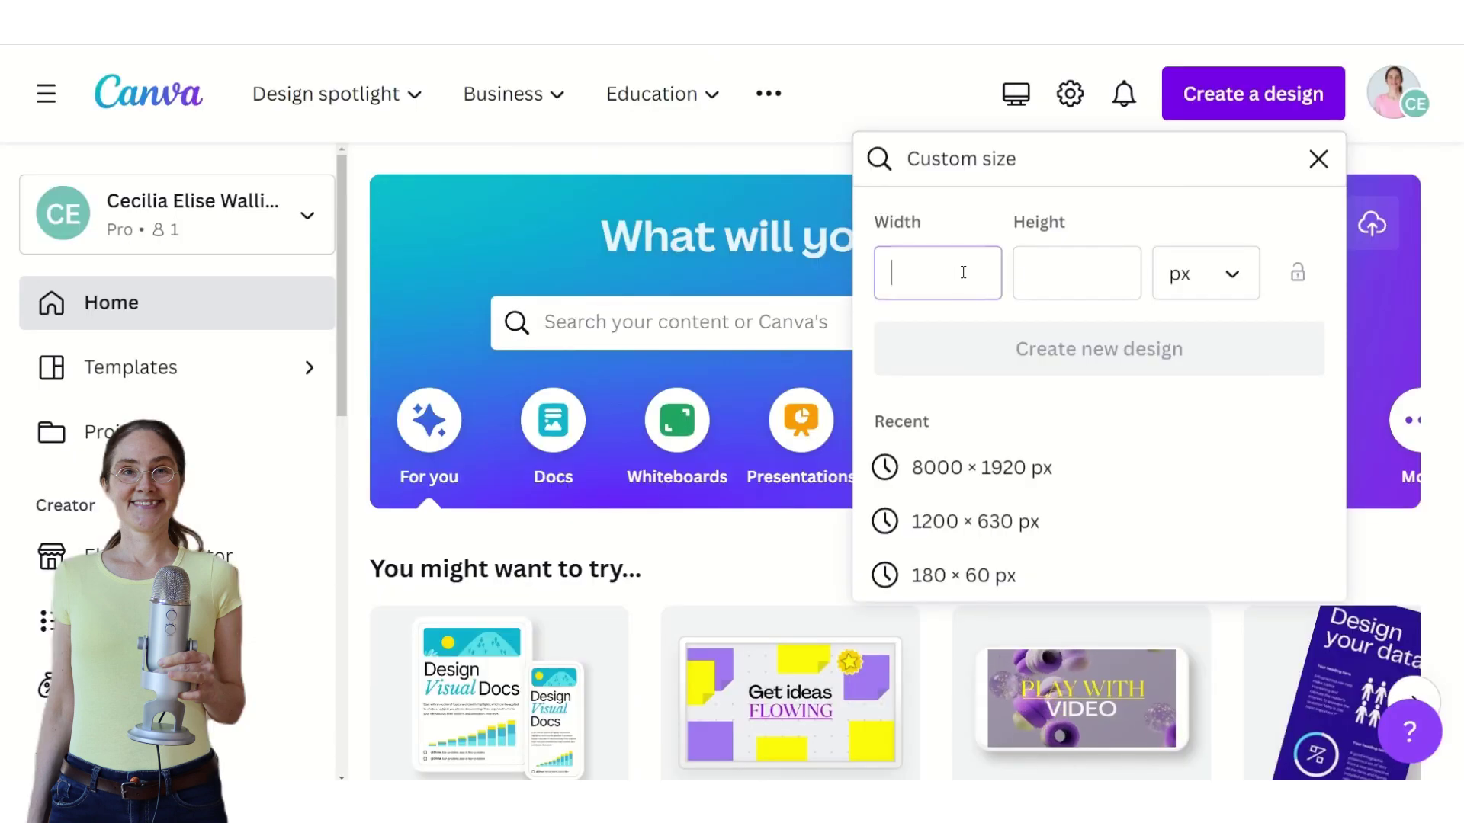
type("8")
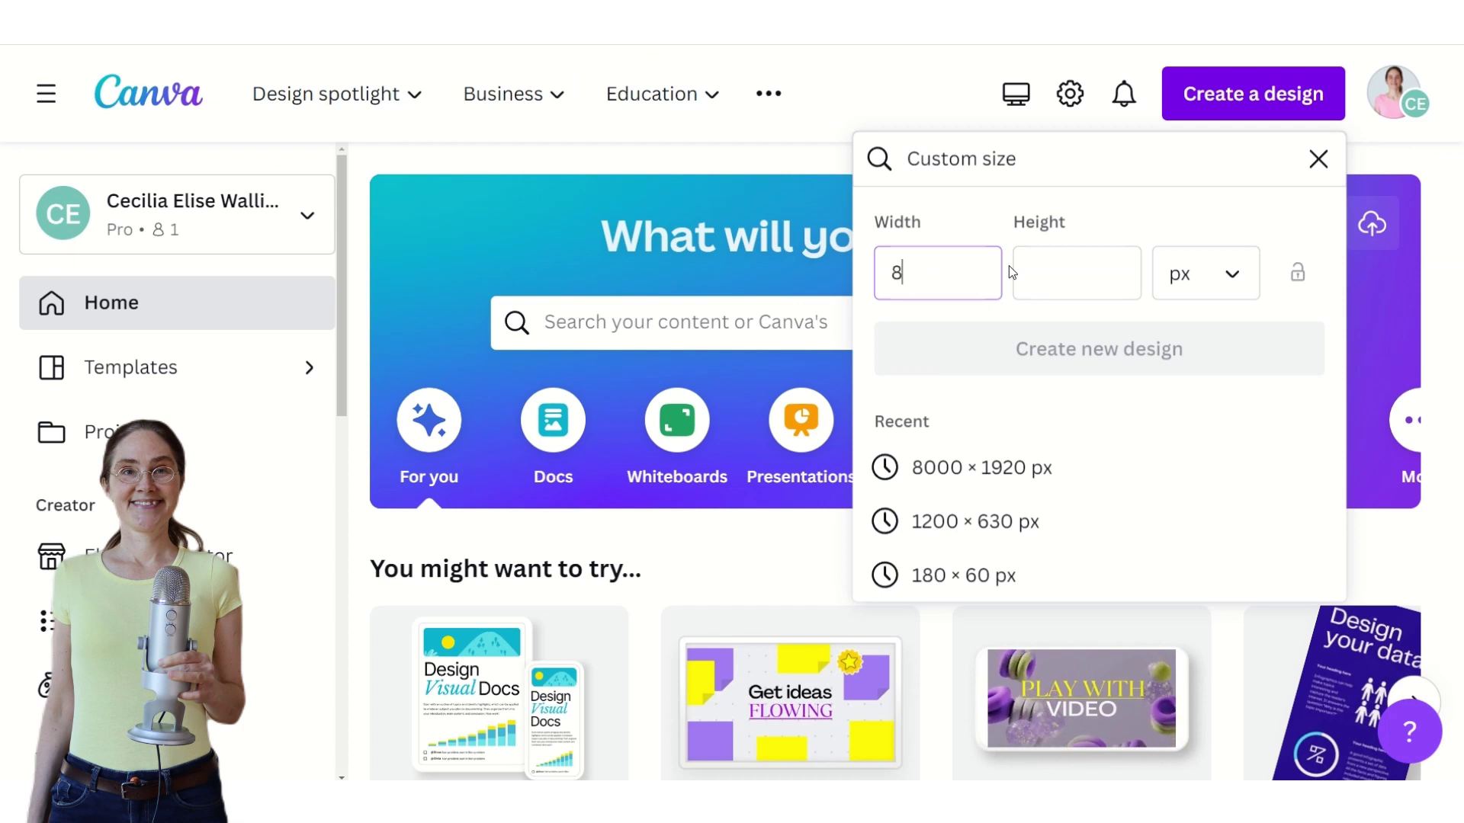
type("000")
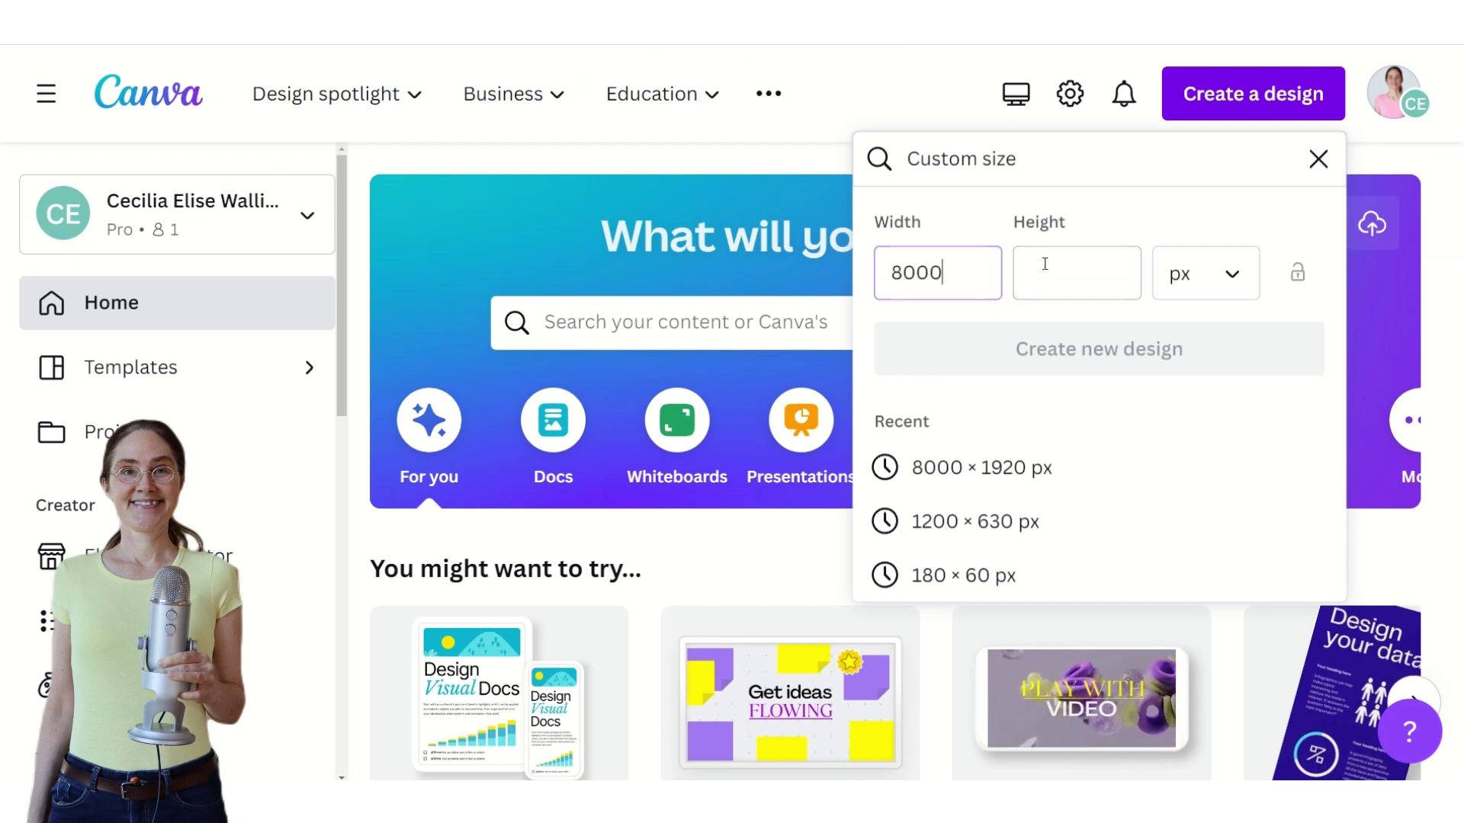
left_click(1046, 263)
type("1080")
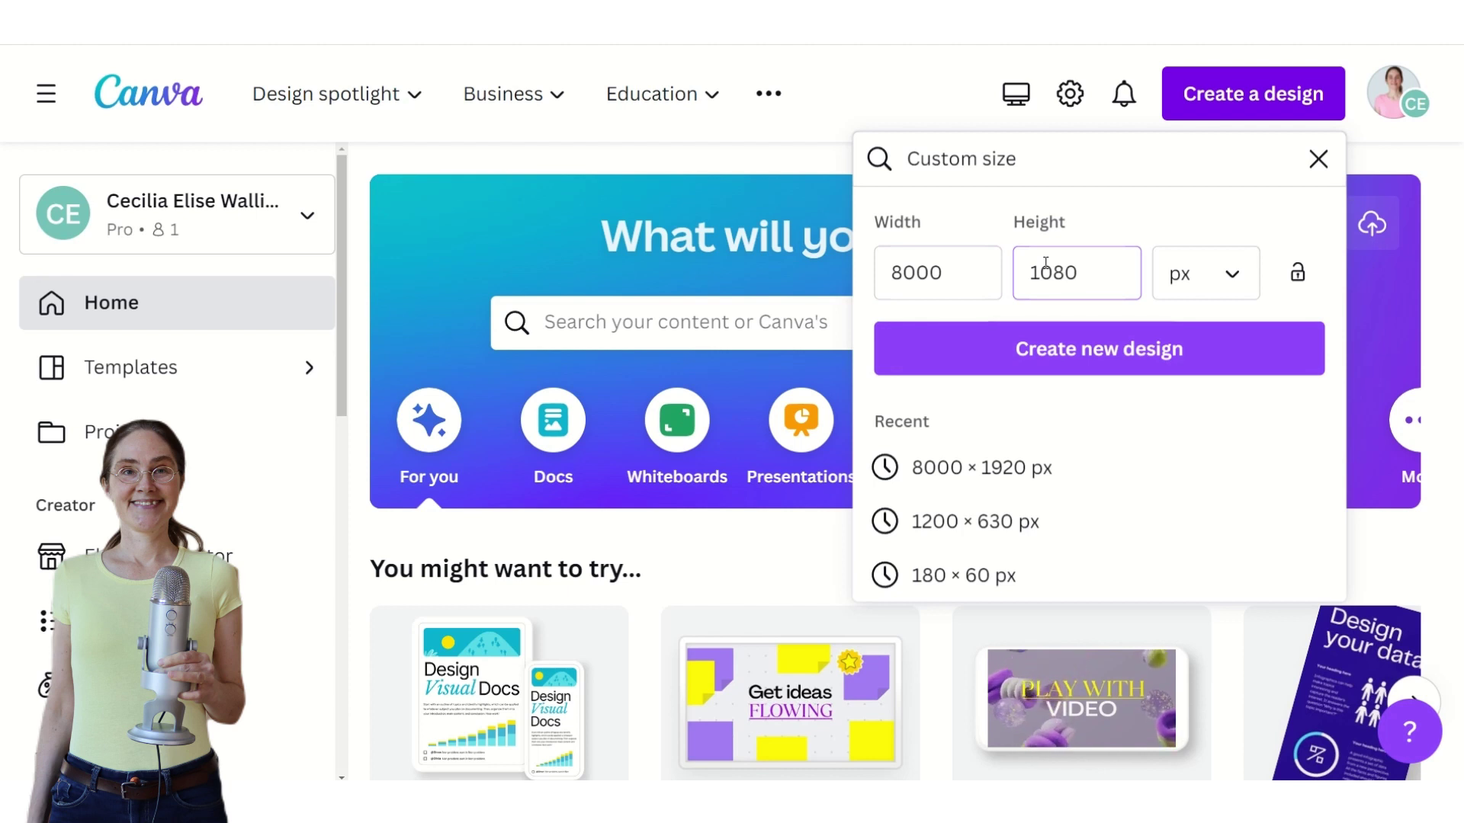
key("Return")
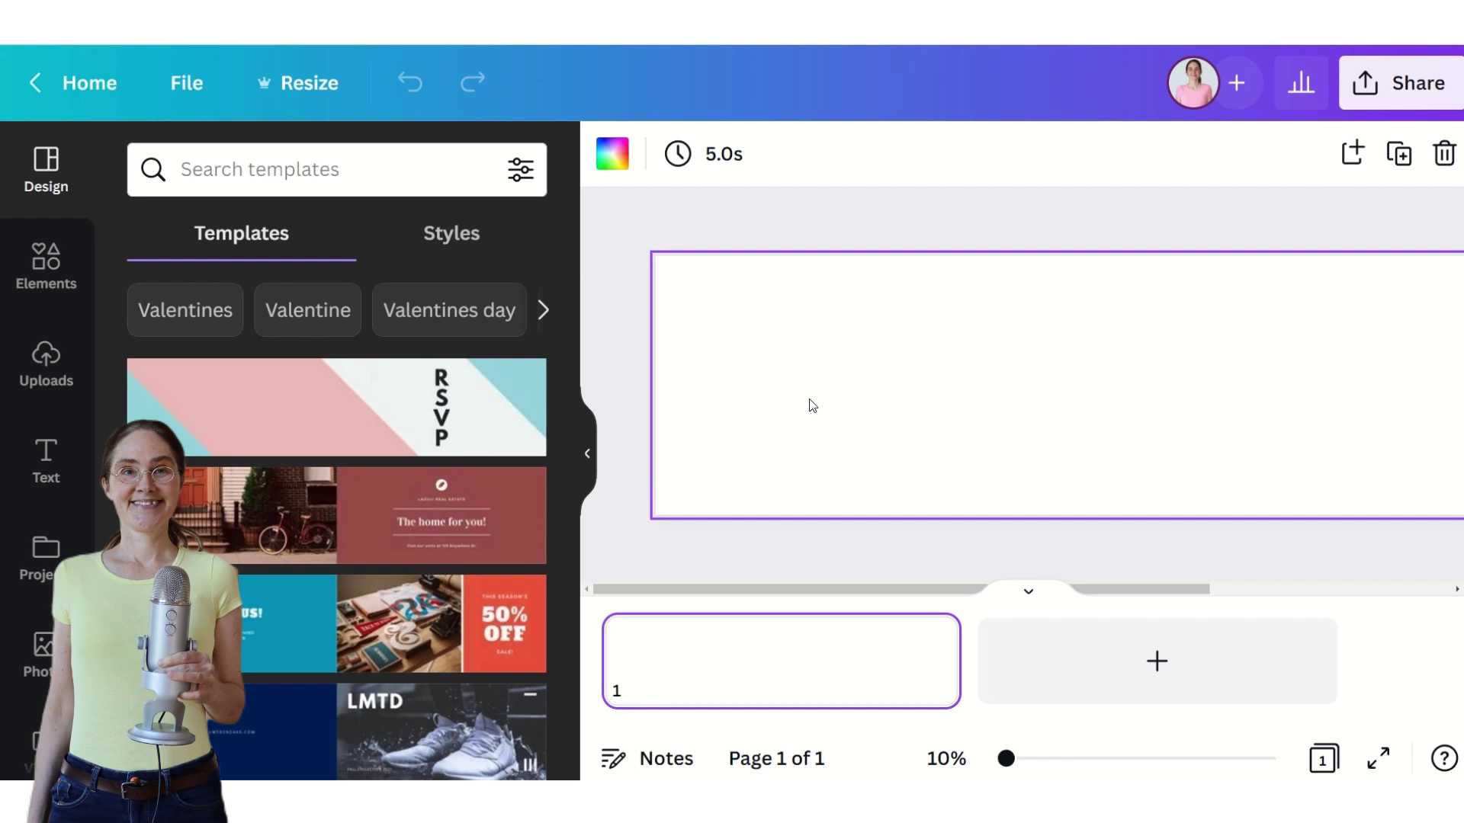
- Hide the template suggestions and add the nine-panel sky-and-grass grid from Elements > Grids
left_click(587, 454)
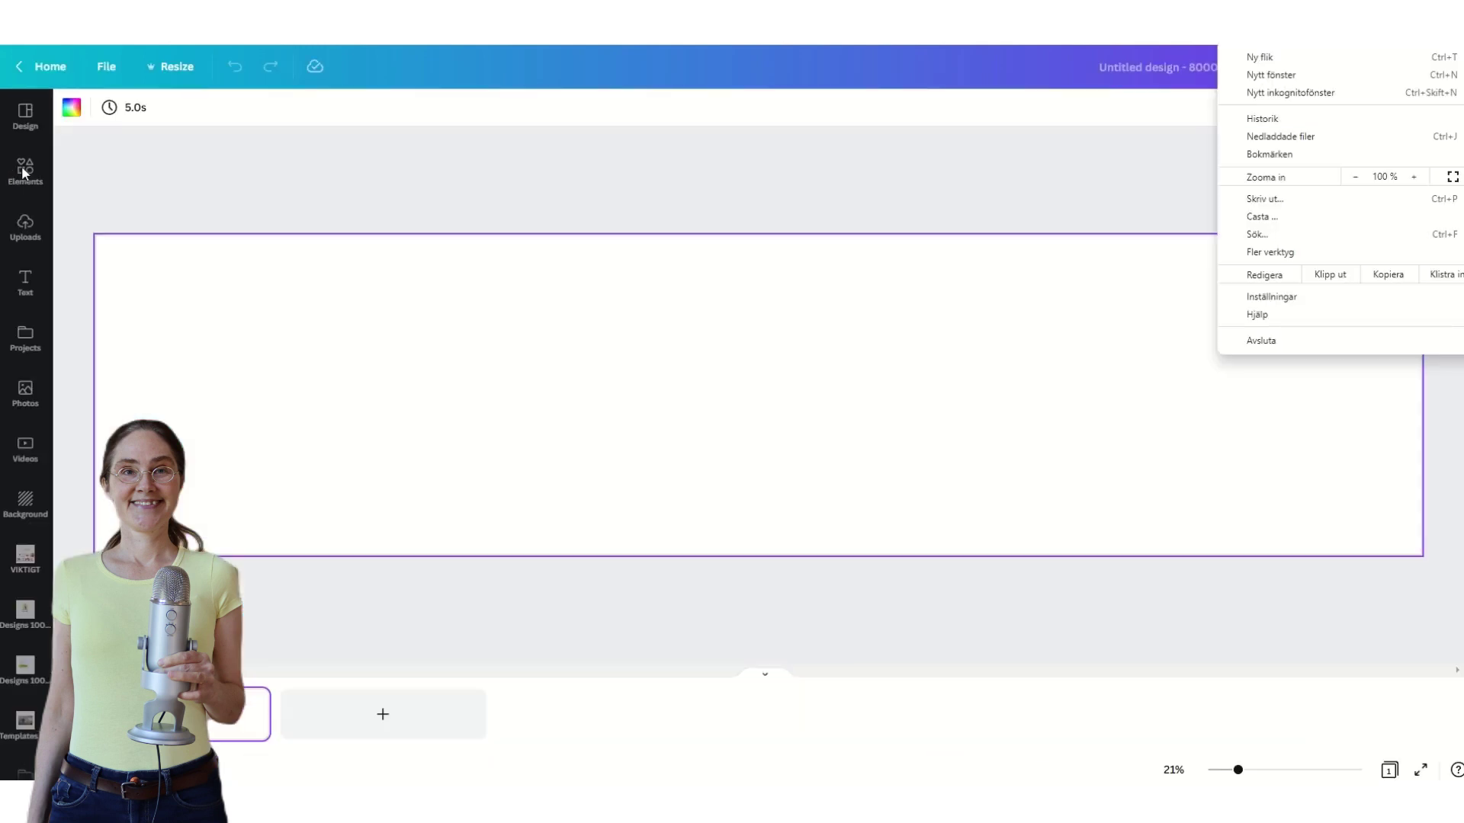
left_click(24, 167)
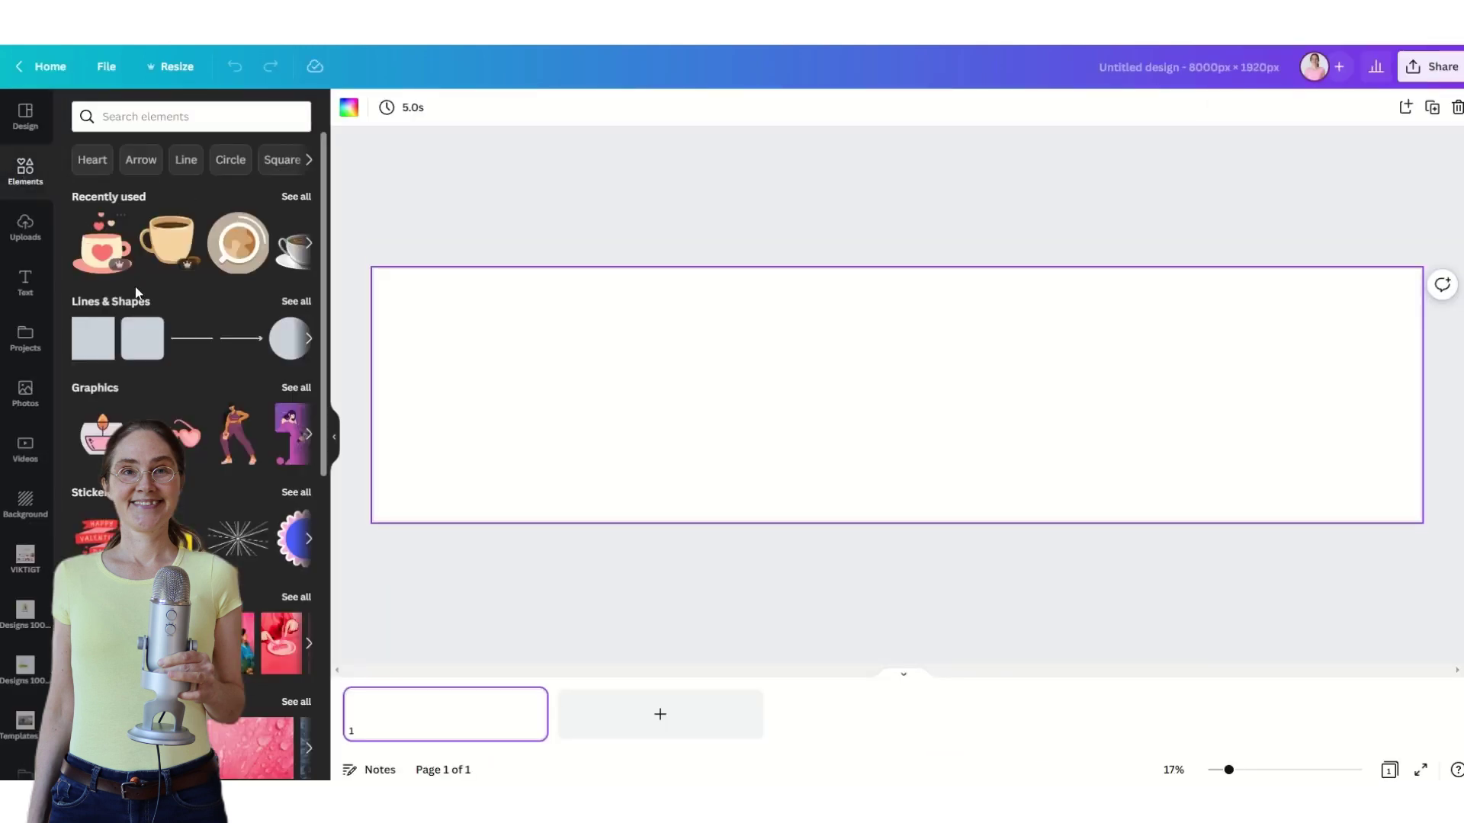
scroll(180, 336, "down", 1)
scroll(181, 336, "down", 10)
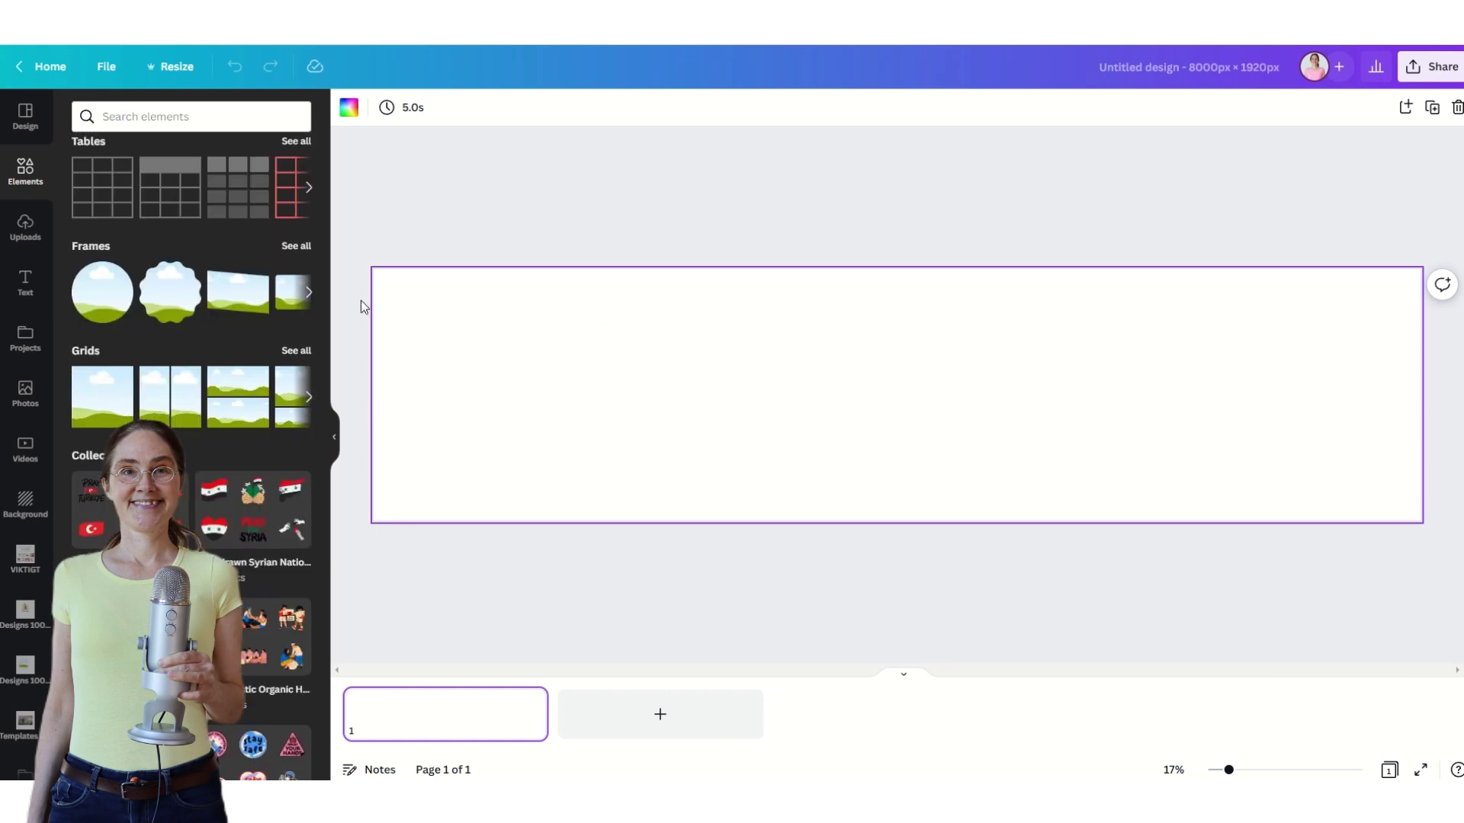
left_click(297, 353)
left_click(233, 67)
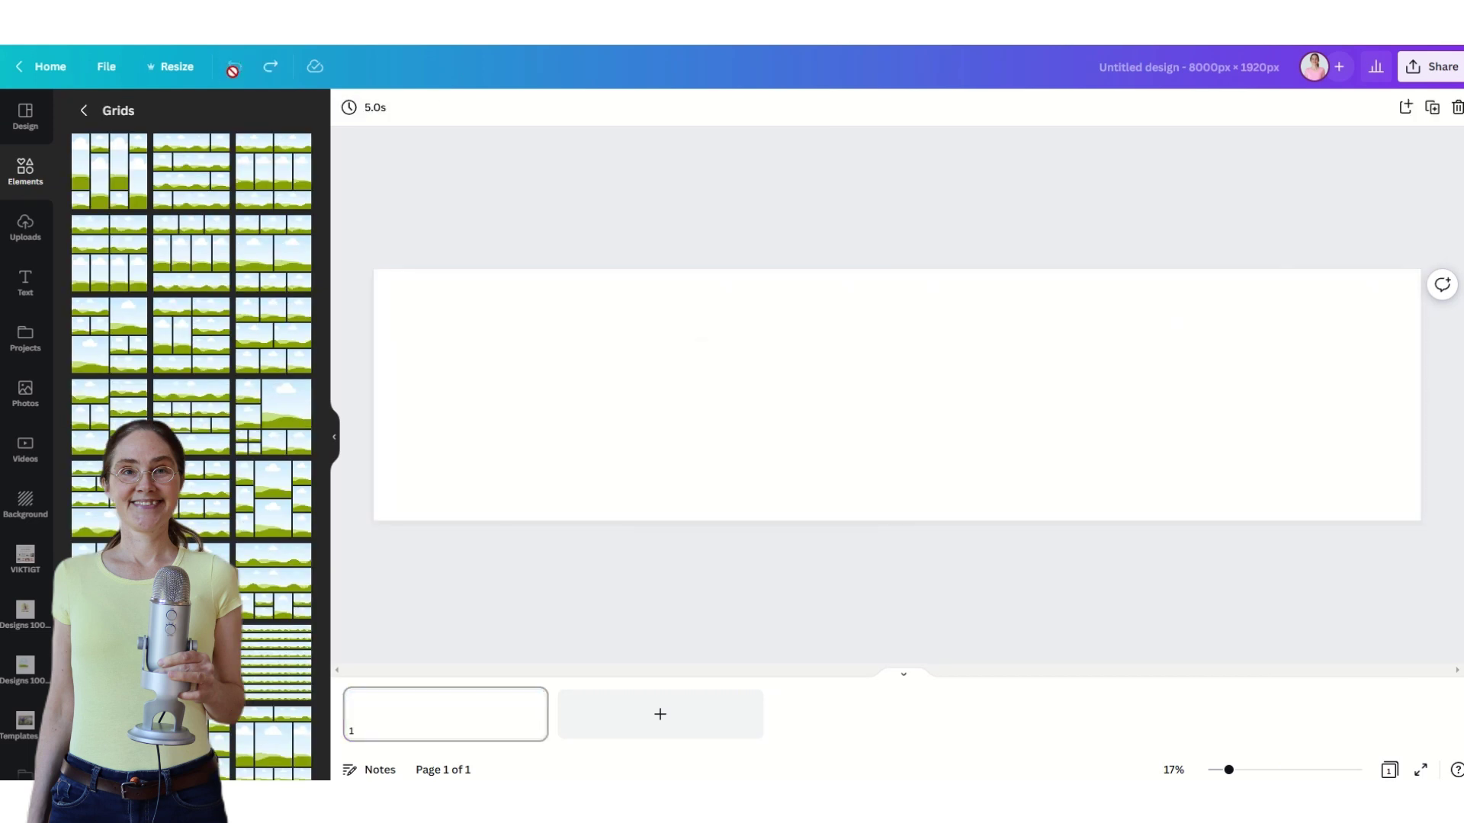
key("ctrl+y")
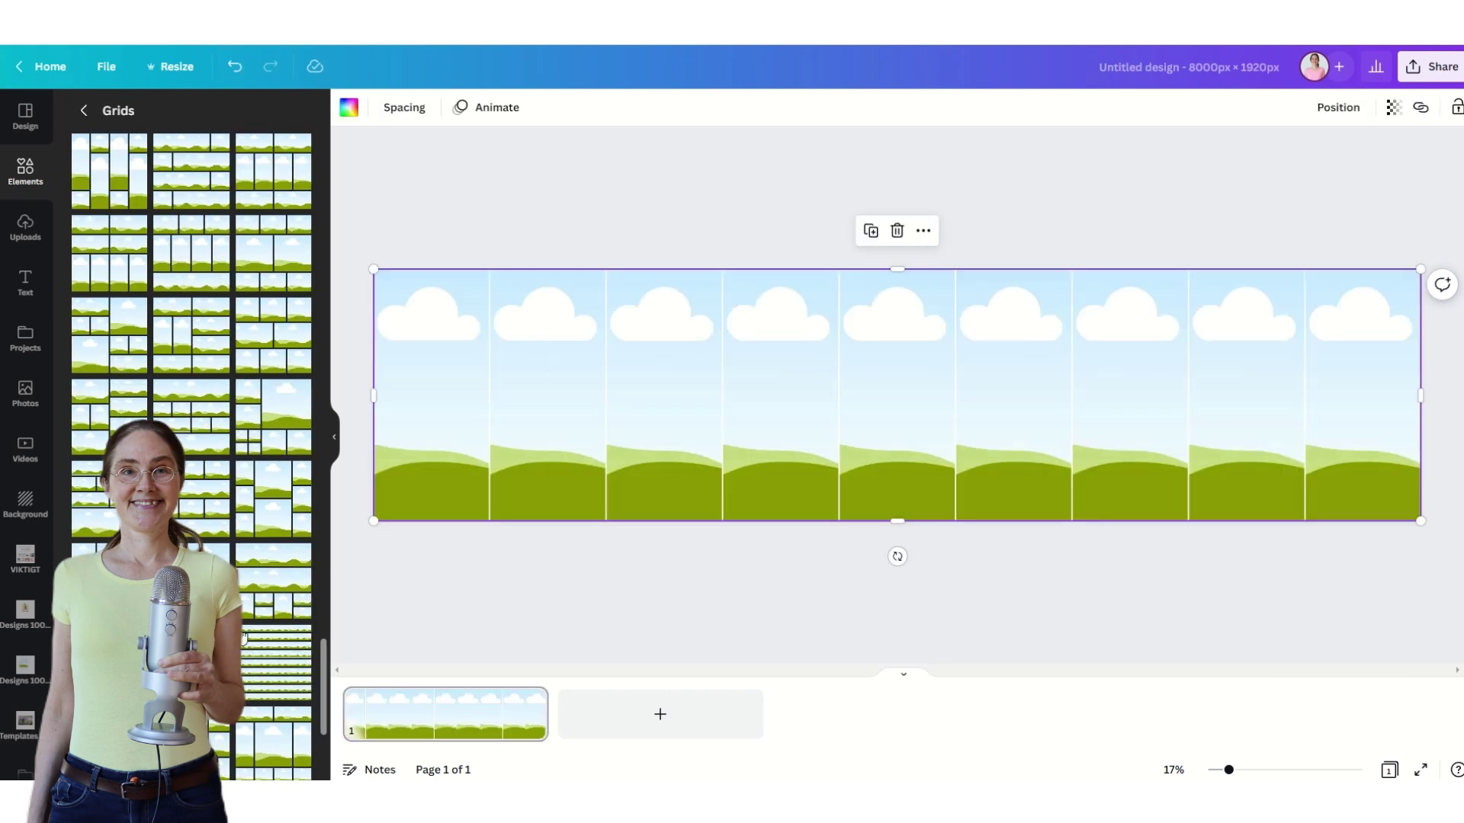
- Duplicate the grid page, then return to page 1 with its first panel selected for colouring
left_click(754, 152)
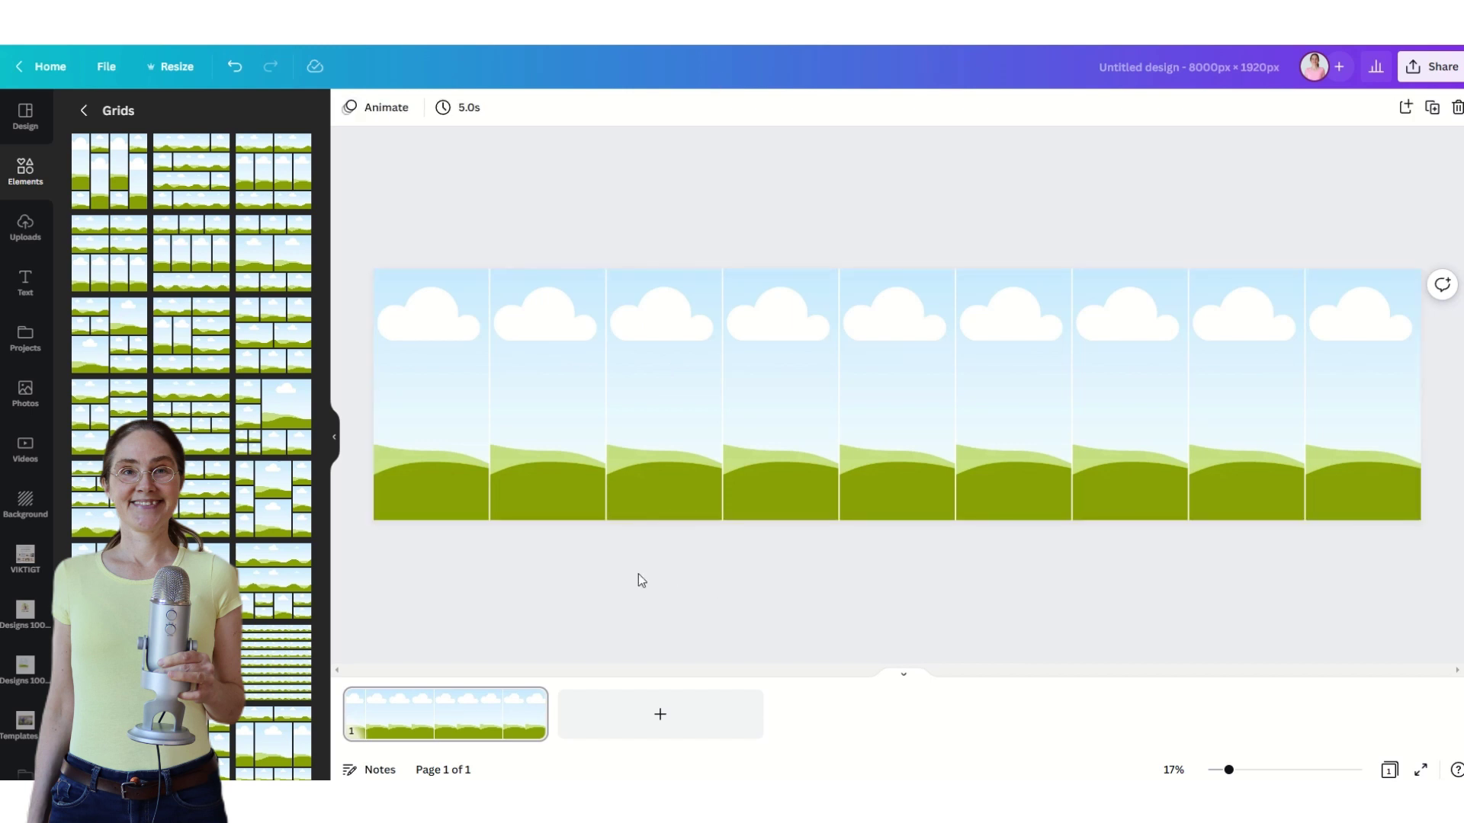
left_click(480, 713)
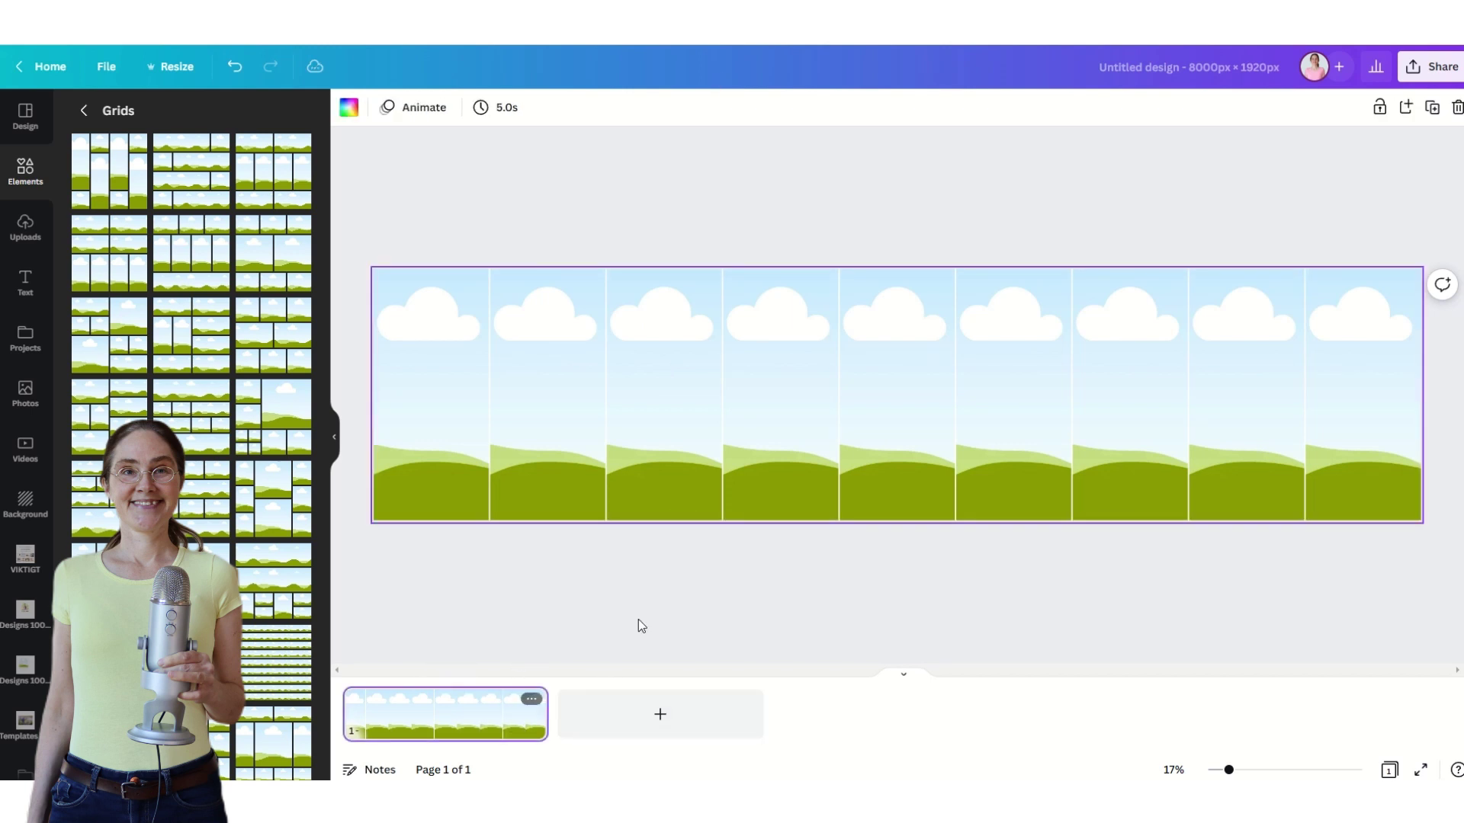
left_click(1433, 108)
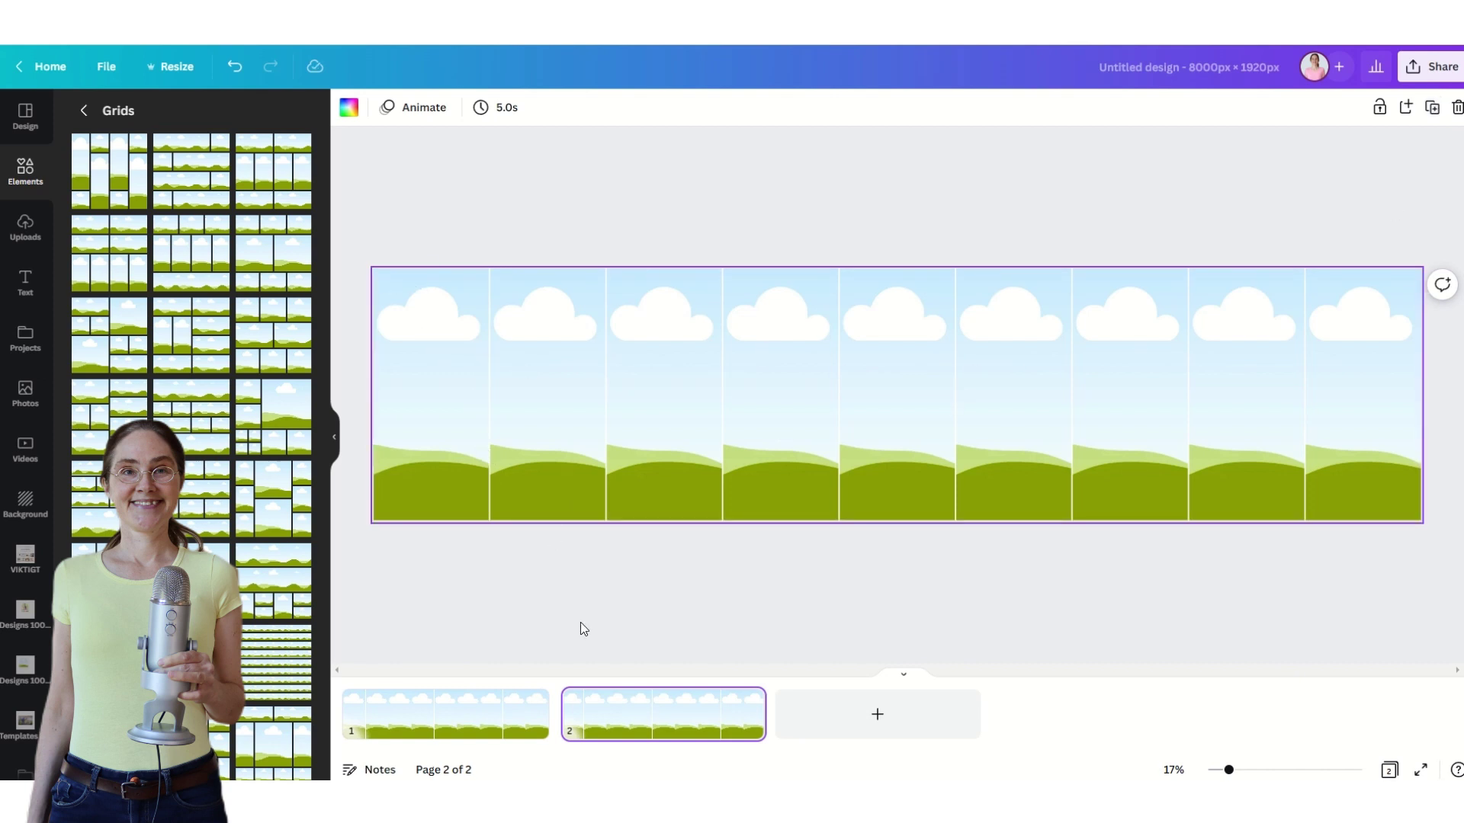
left_click(525, 699)
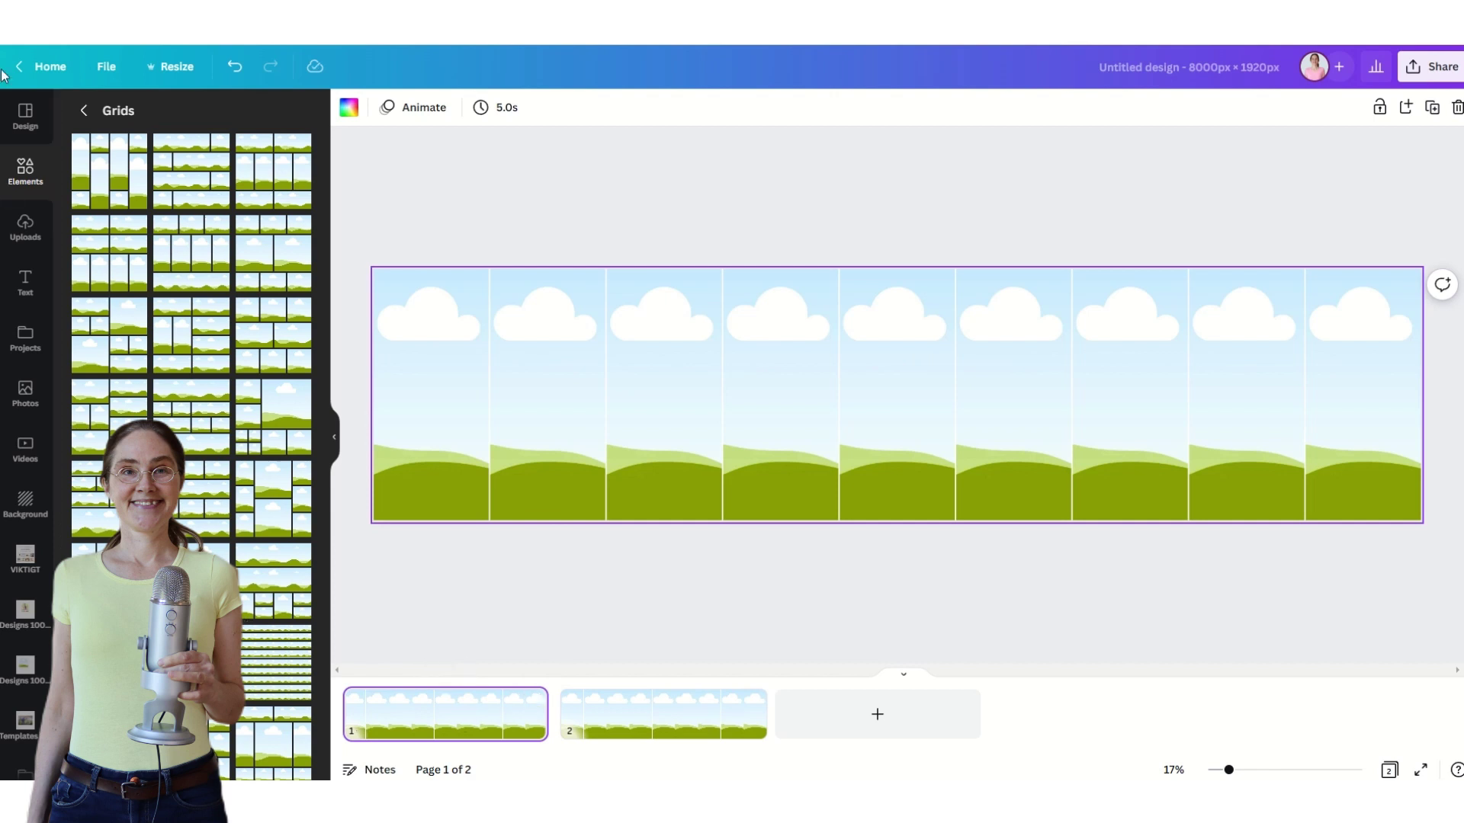
left_click(349, 105)
left_click(451, 359)
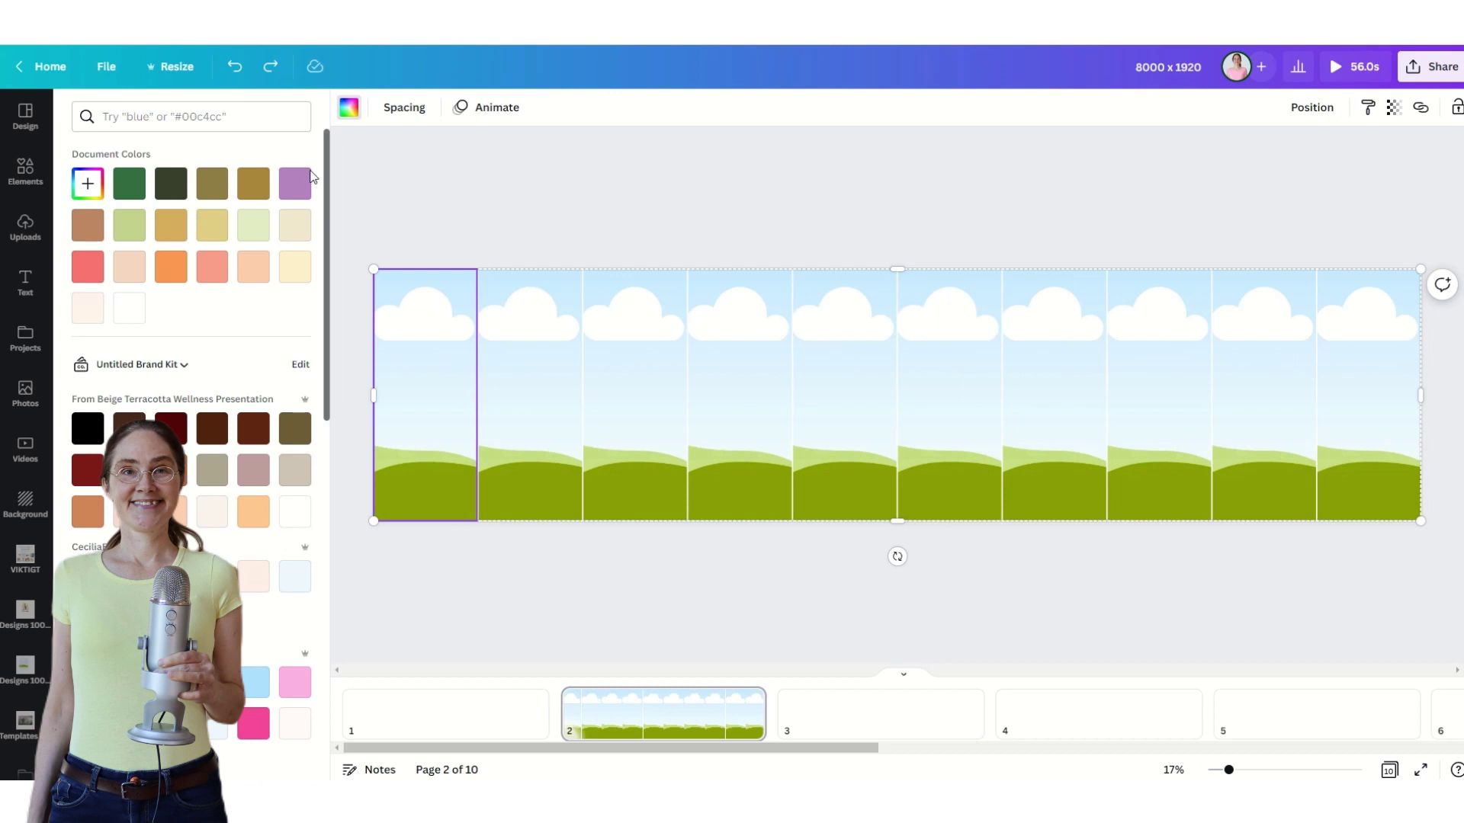
- Colour the first three grid panels purple, light green and yellow from Document Colors
left_click(295, 183)
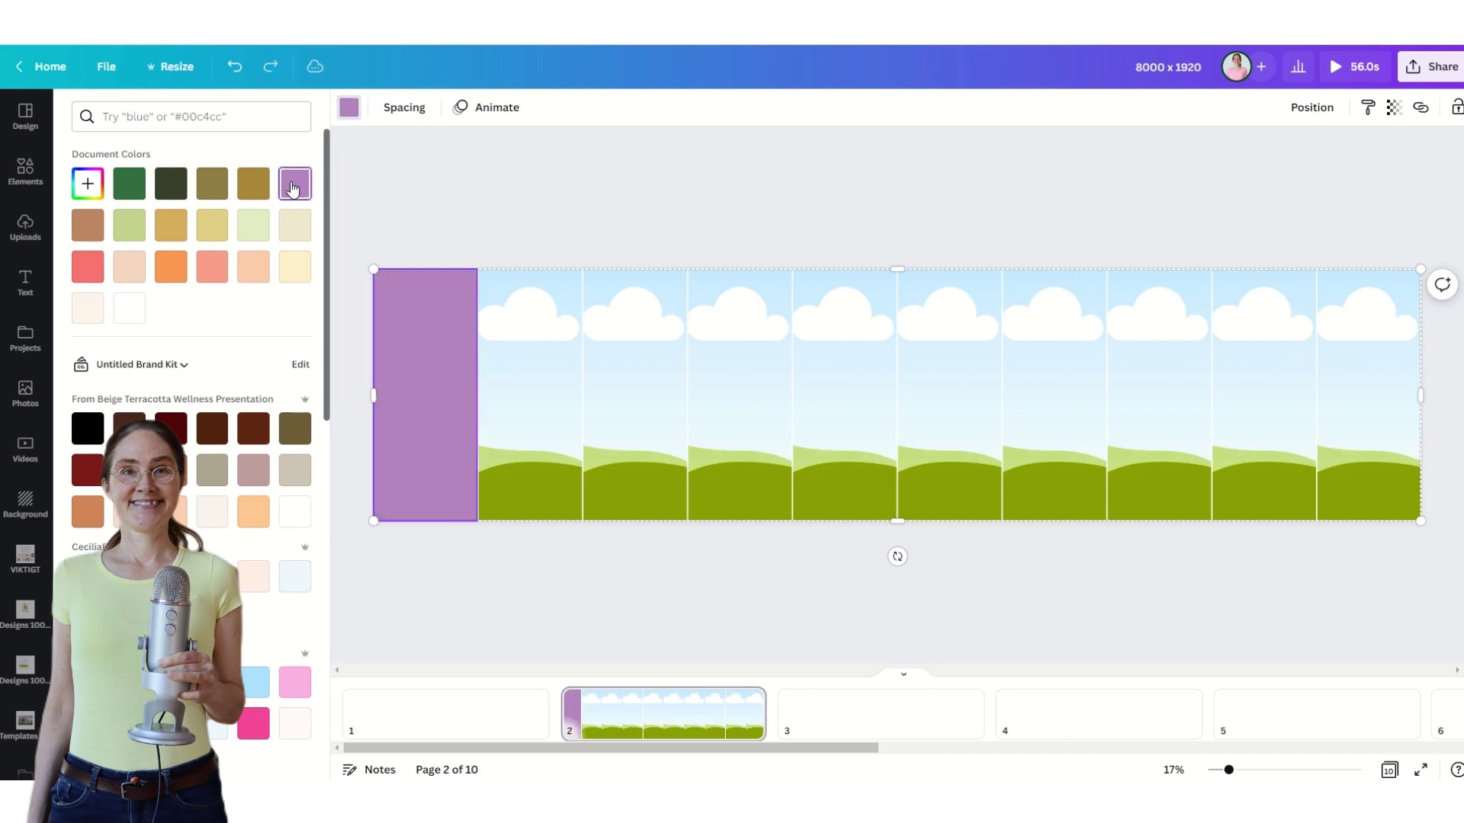
left_click(531, 345)
left_click(253, 225)
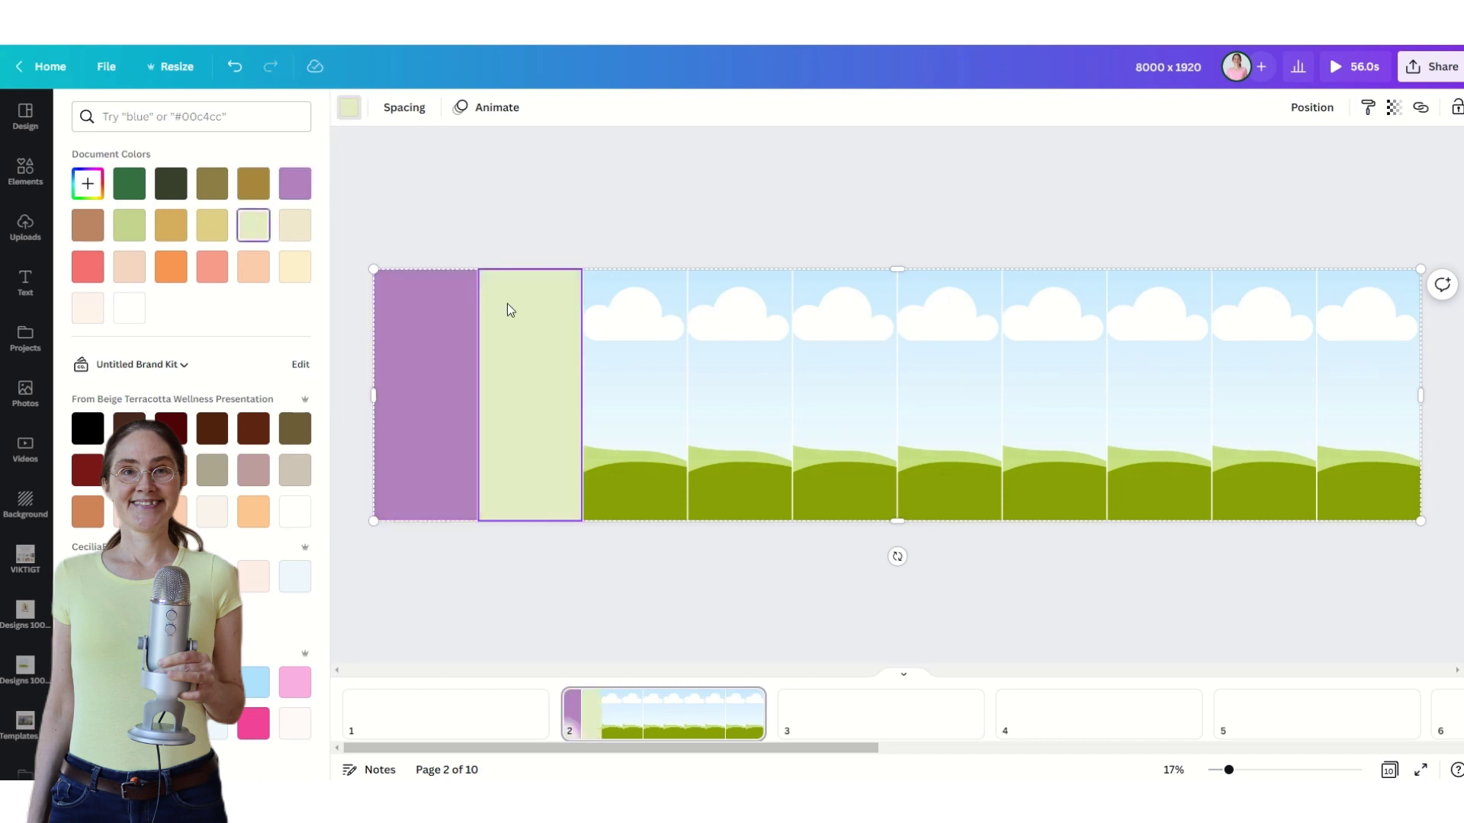
left_click(631, 349)
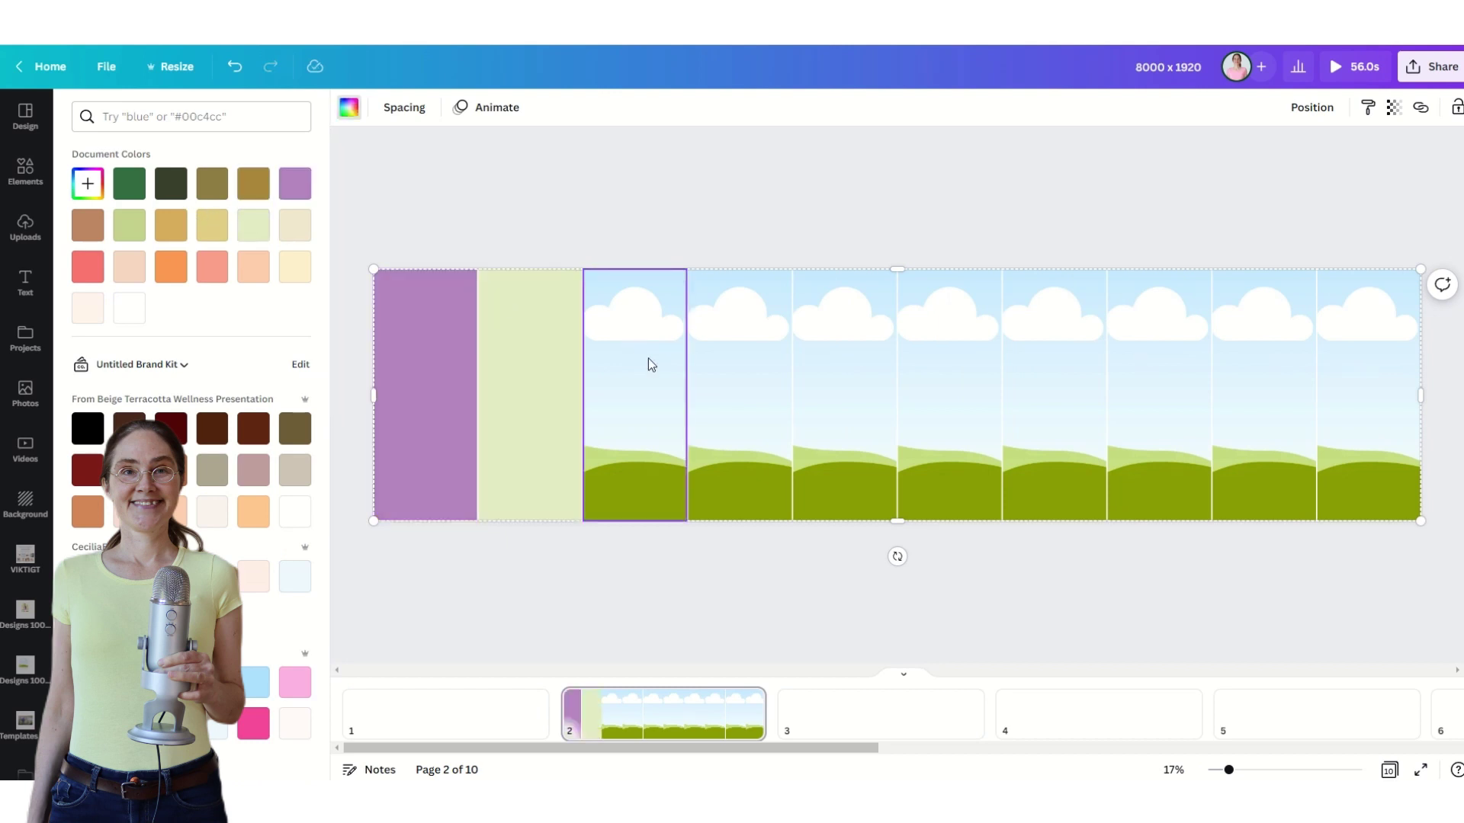
left_click(212, 225)
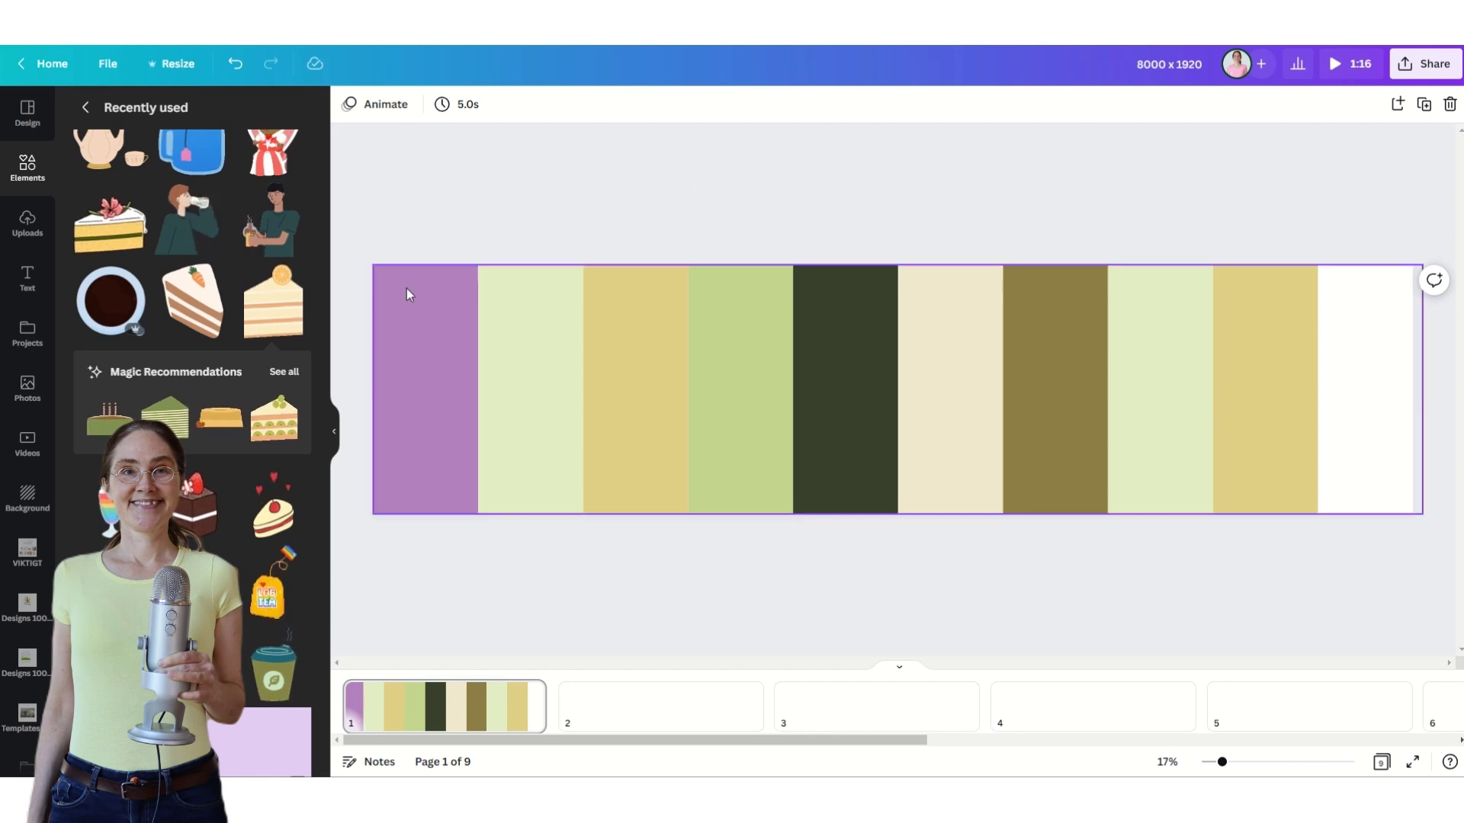
- Add the orange cake-slice illustration and shrink it onto the purple panel
left_click(273, 301)
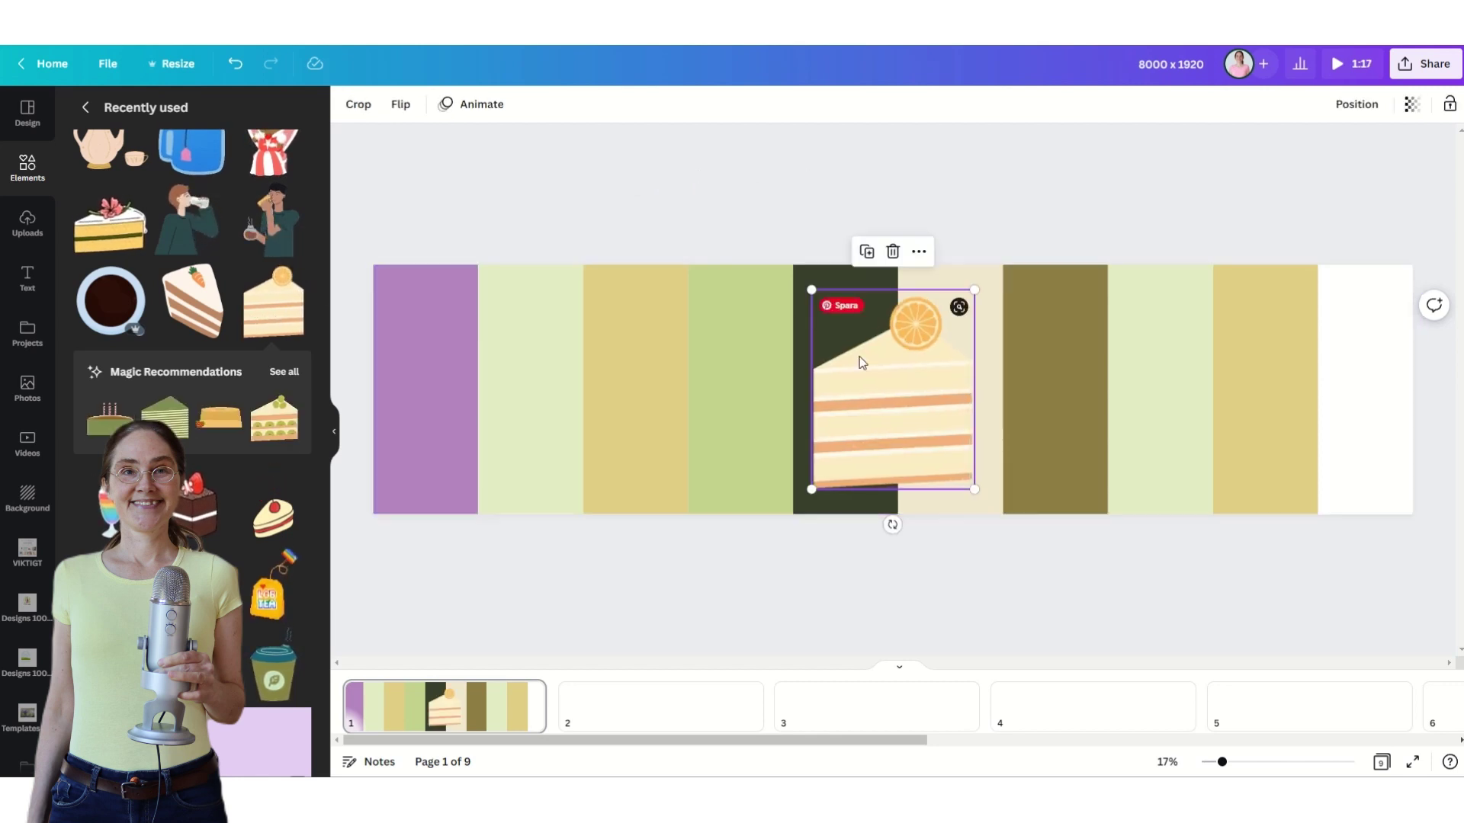
left_click_drag(859, 355, 515, 348)
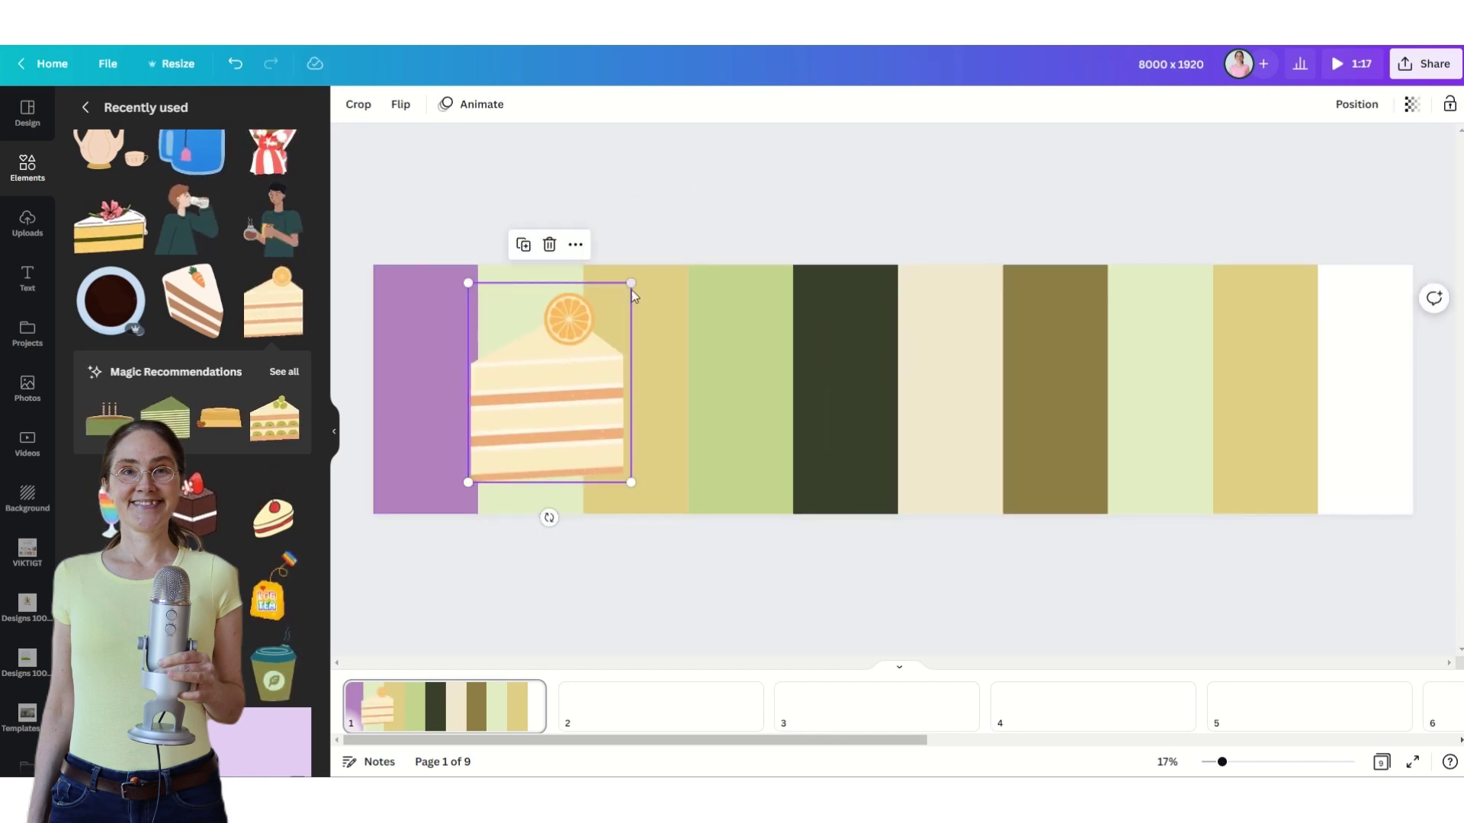
left_click_drag(631, 283, 538, 386)
left_click_drag(488, 439, 441, 392)
- Place the coffee cup on the light-green panel, shrink the pink cake slice, and duplicate the page
left_click(110, 300)
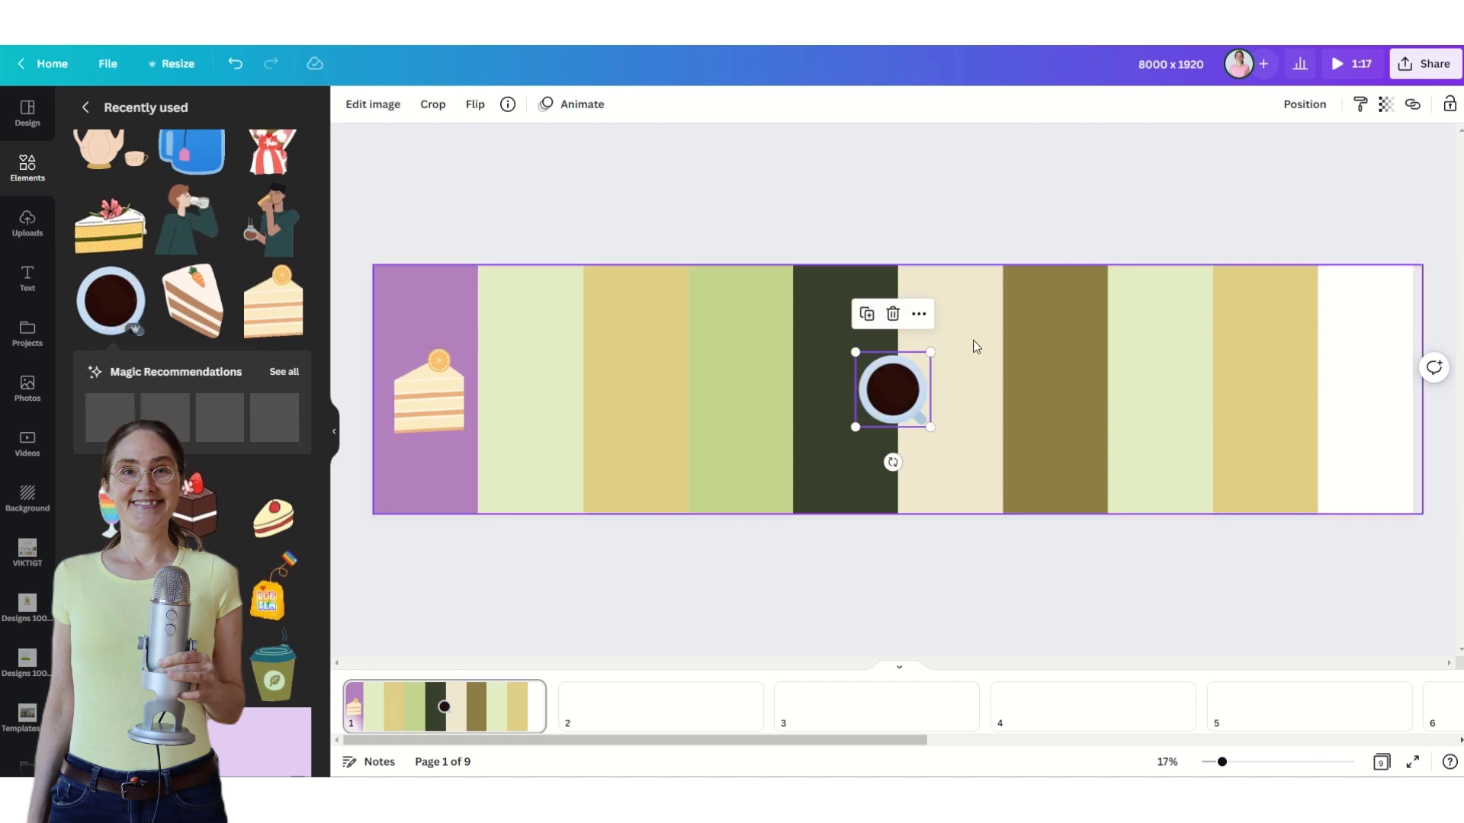
left_click_drag(884, 376, 519, 381)
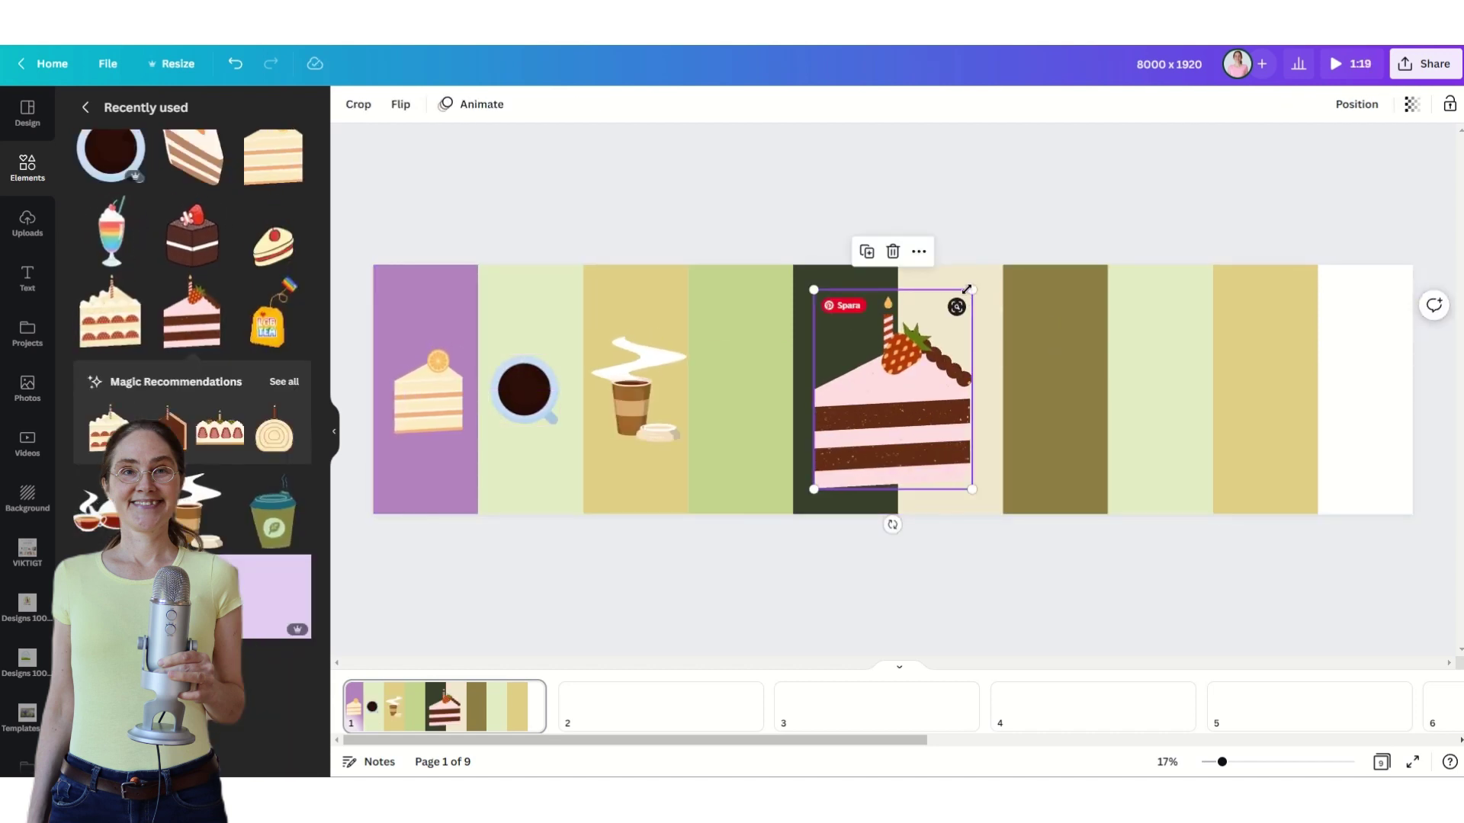
left_click_drag(967, 290, 908, 369)
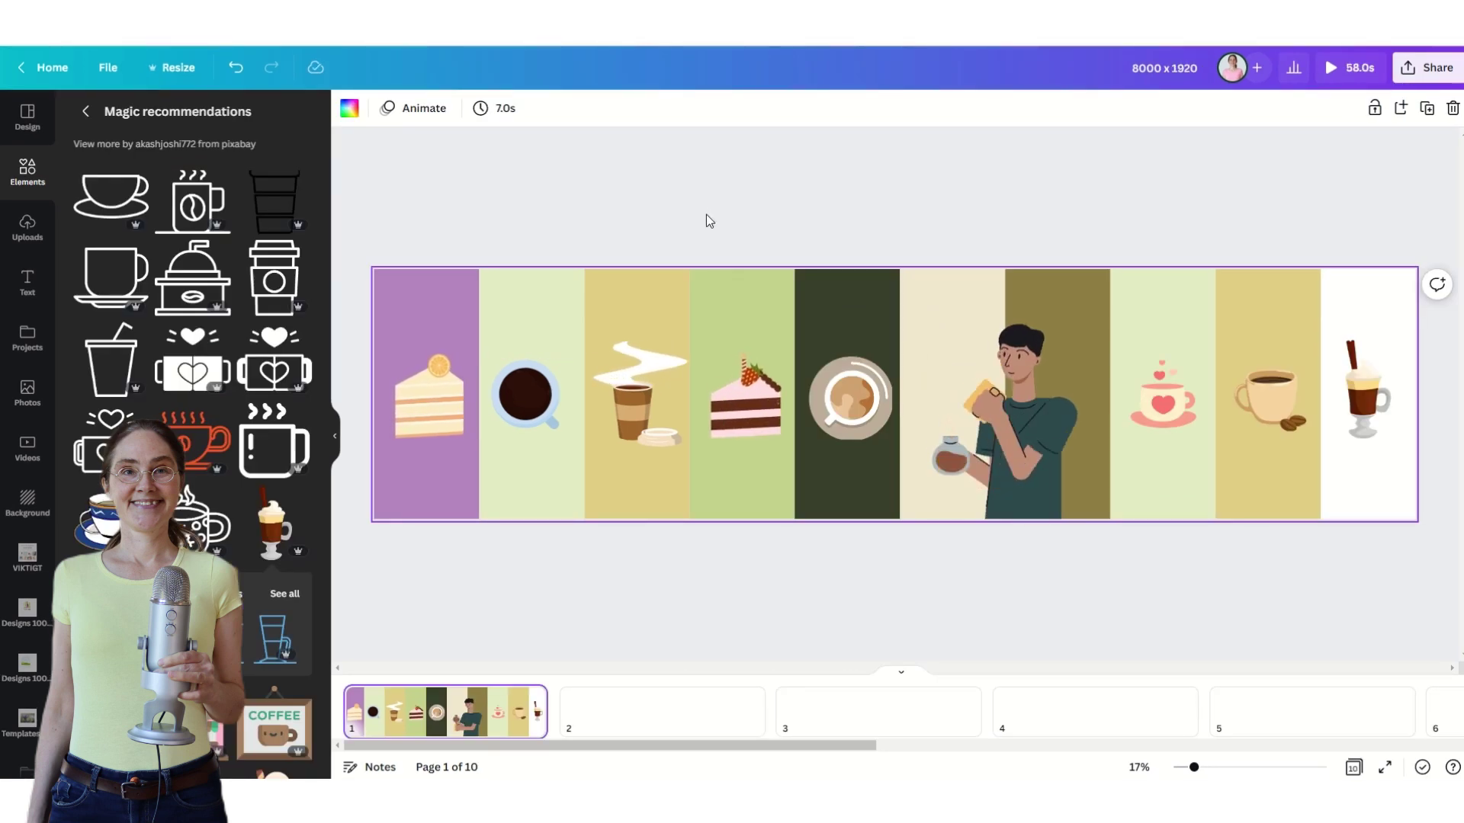
left_click(1427, 108)
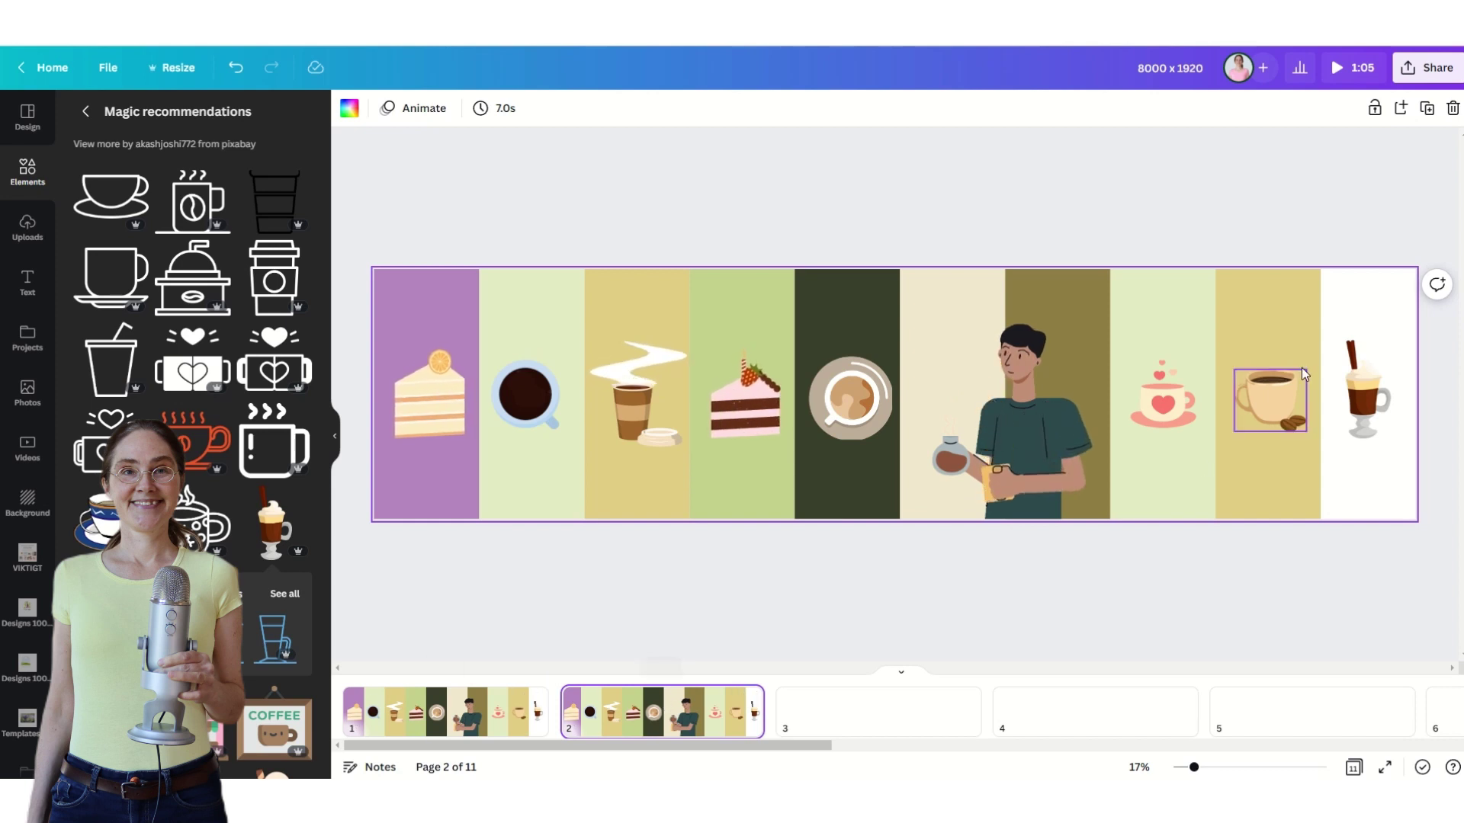
- Download only Page 1 and Page 2 as an MP4 Video
left_click(1413, 77)
left_click(1223, 432)
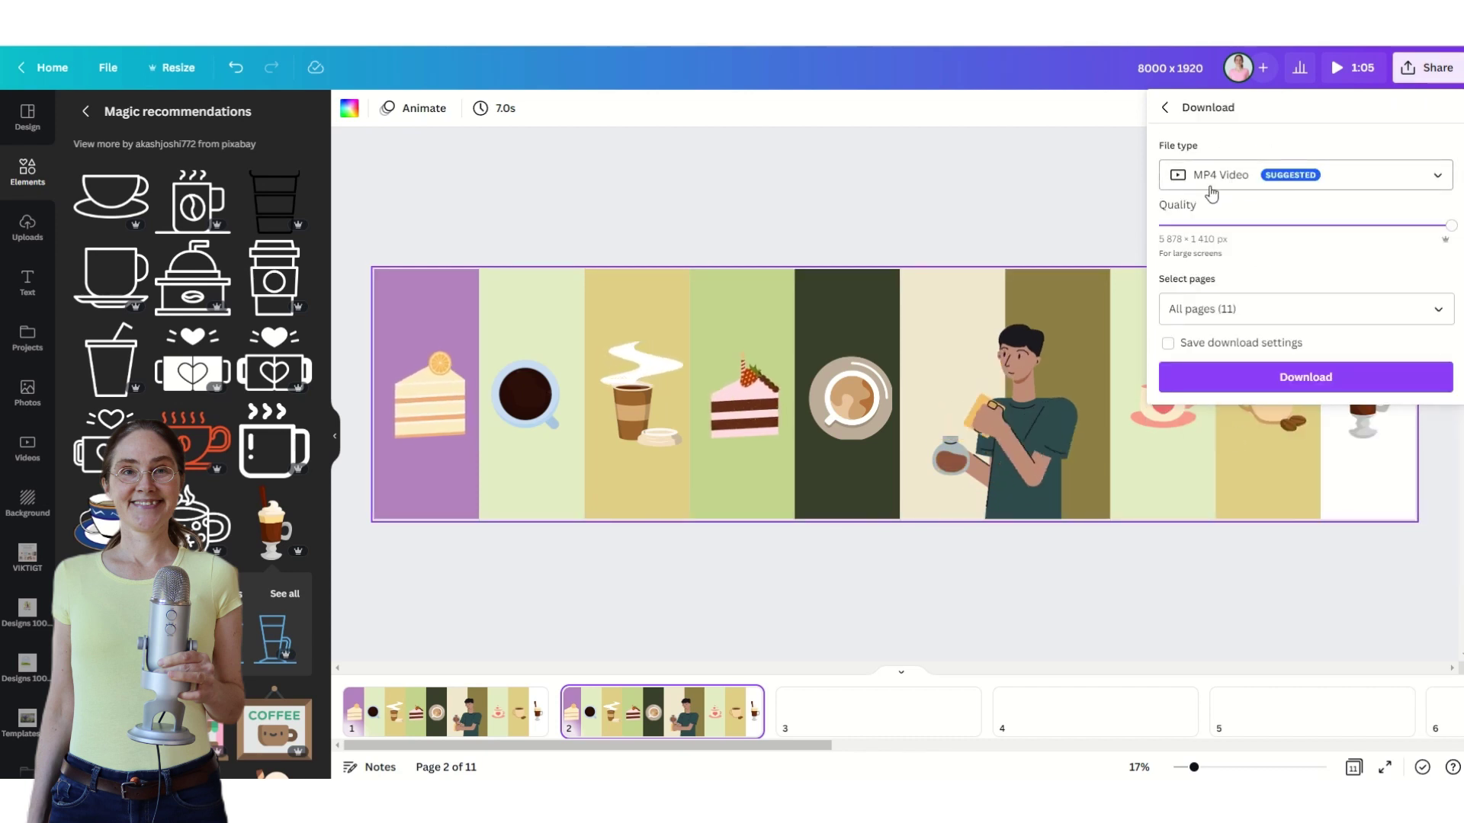
left_click(1433, 309)
left_click(1425, 352)
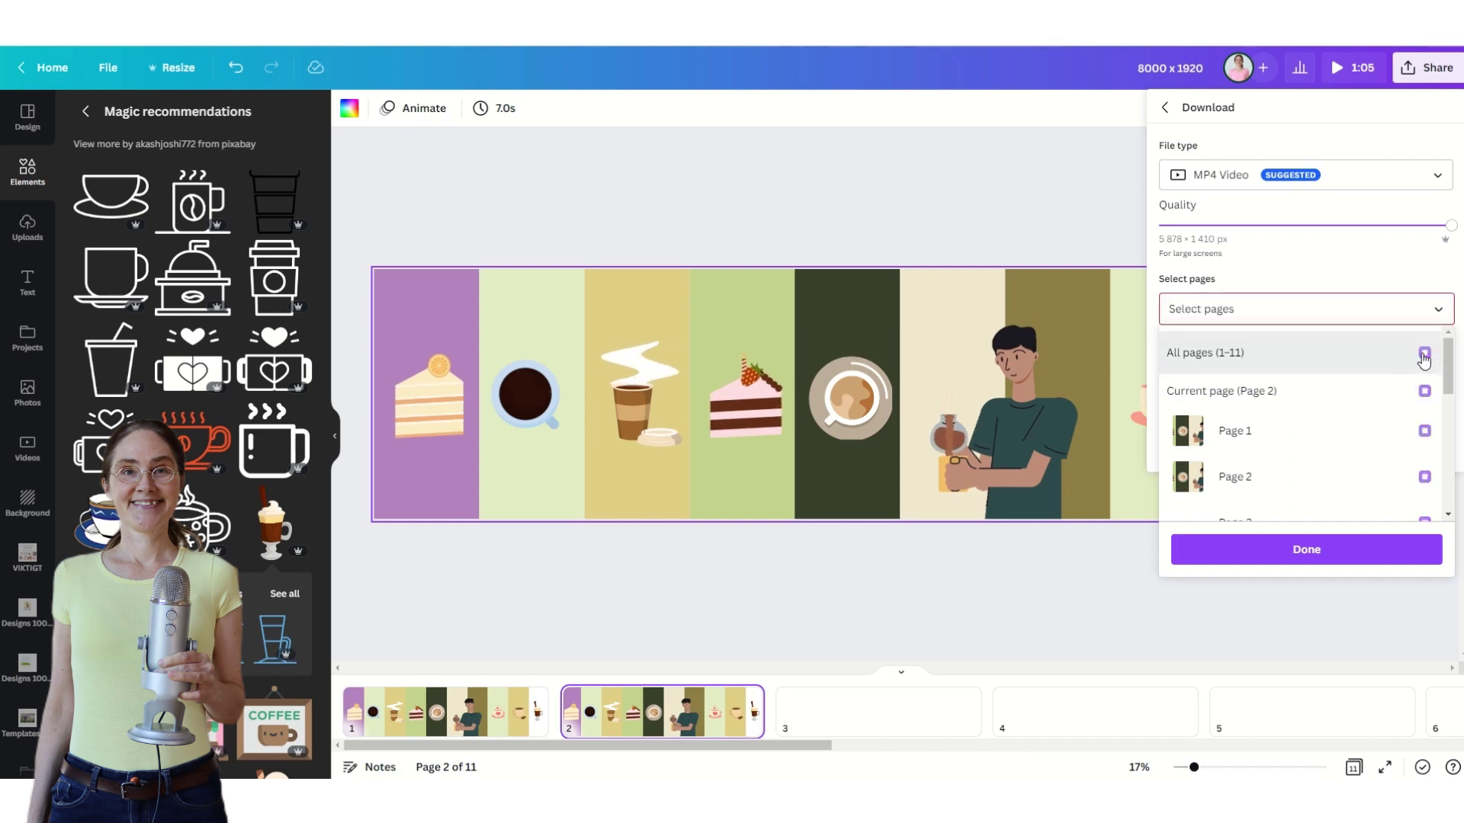
left_click(1423, 431)
left_click(1425, 480)
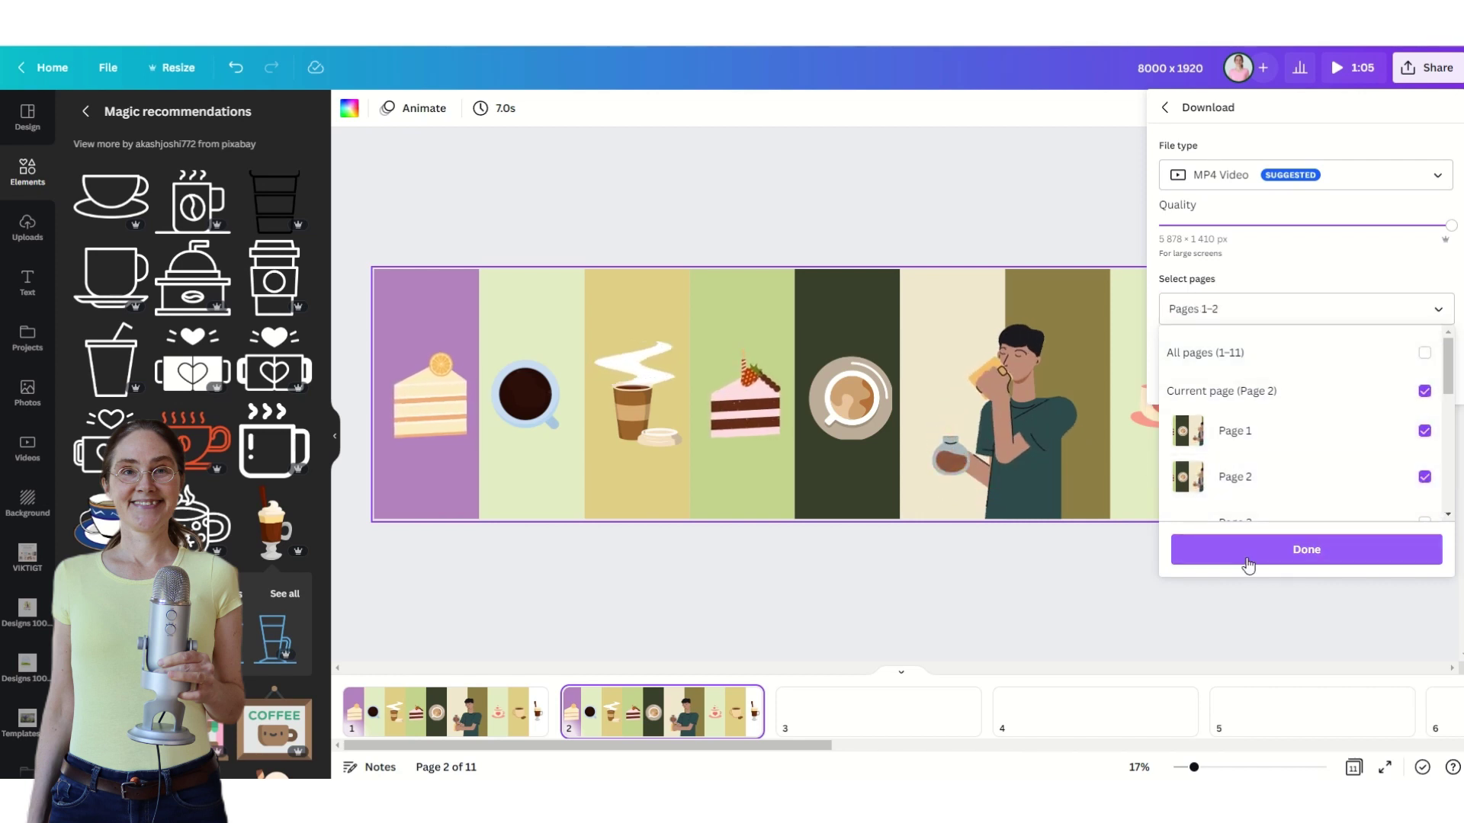
left_click(1314, 551)
left_click(1306, 378)
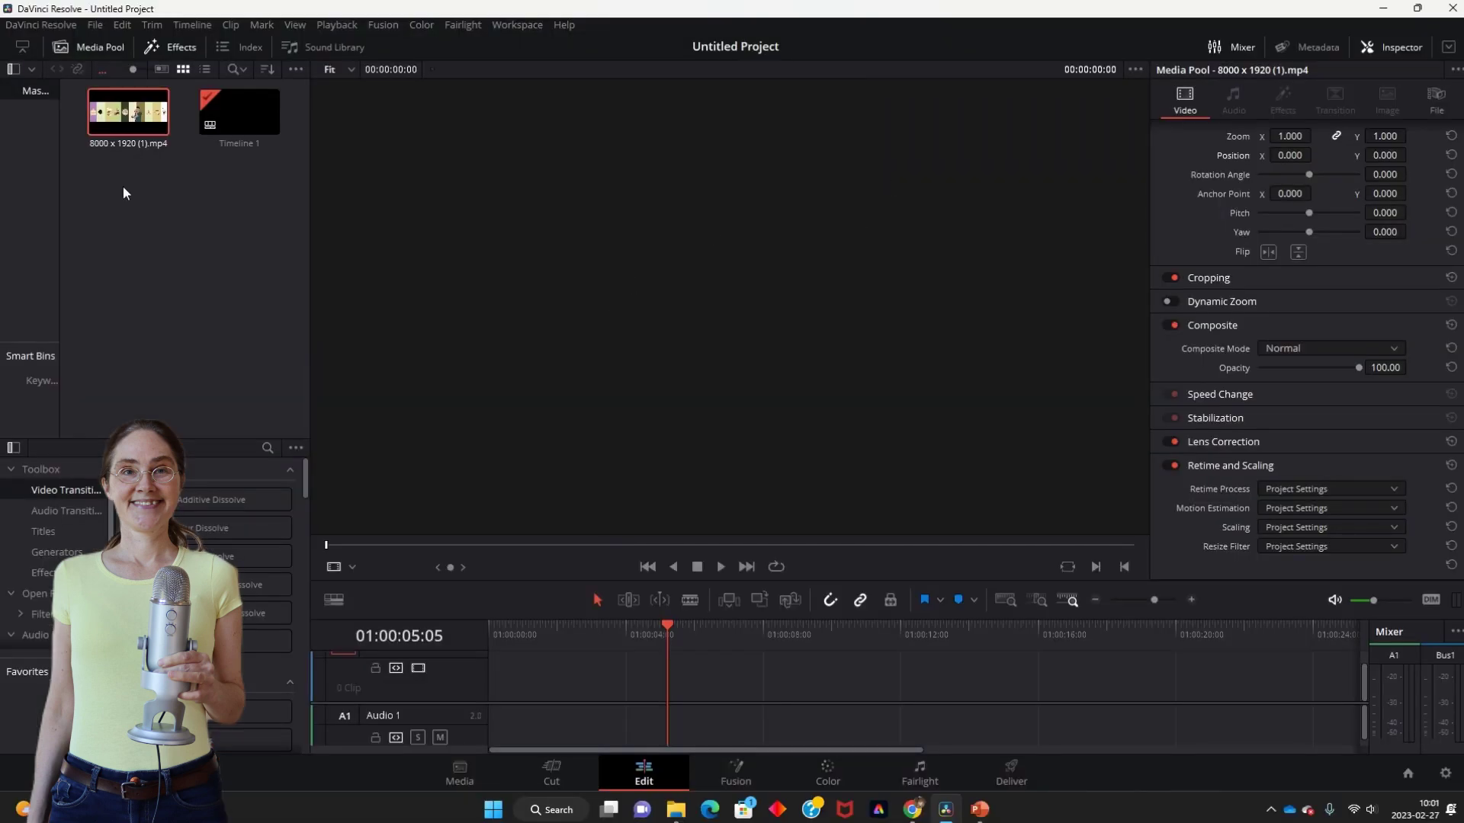
- Drag the 8000 × 1920 strip clip from the Media Pool onto track V1
left_click(121, 125)
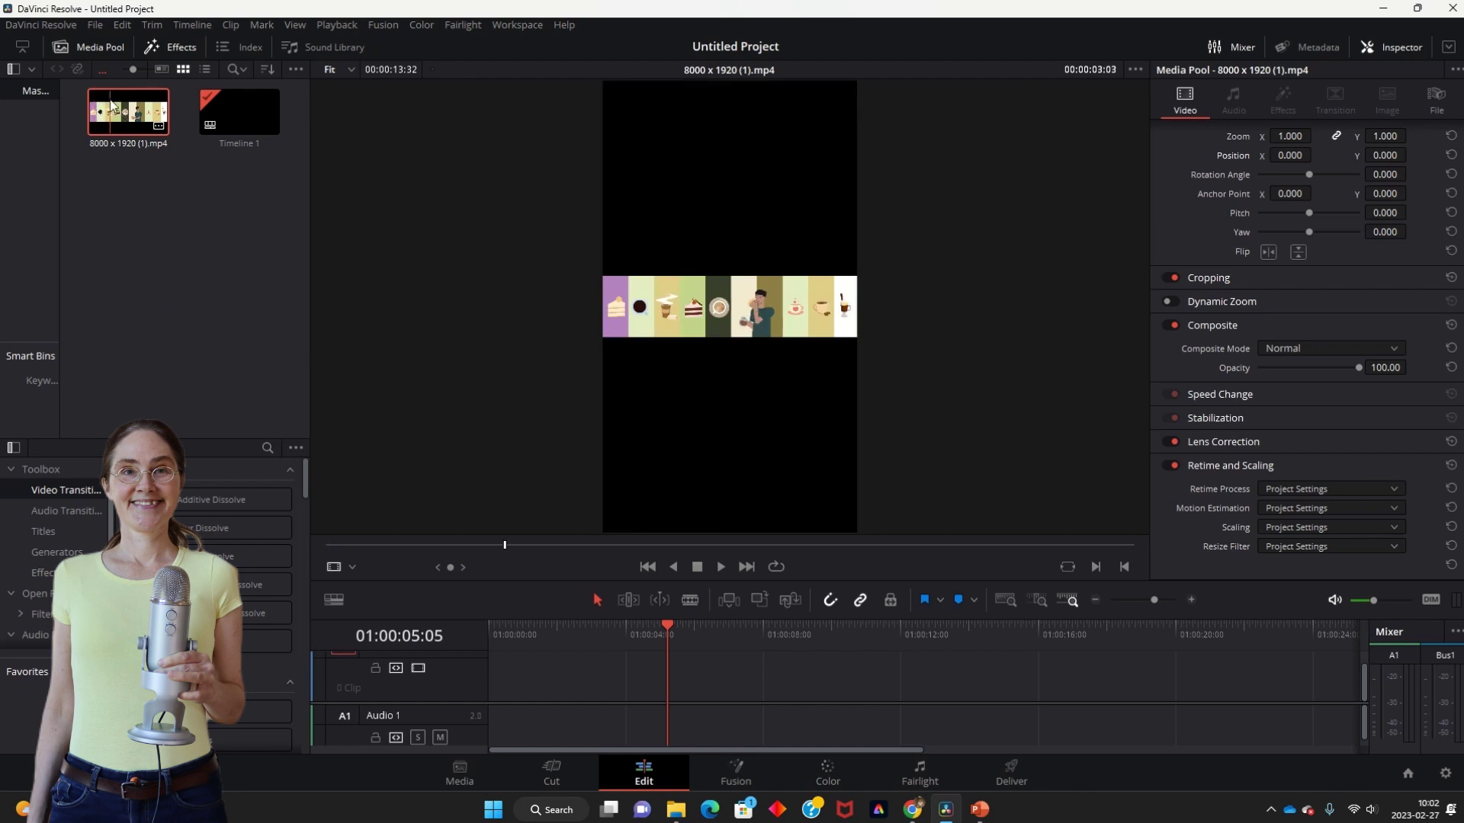
left_click_drag(111, 105, 521, 681)
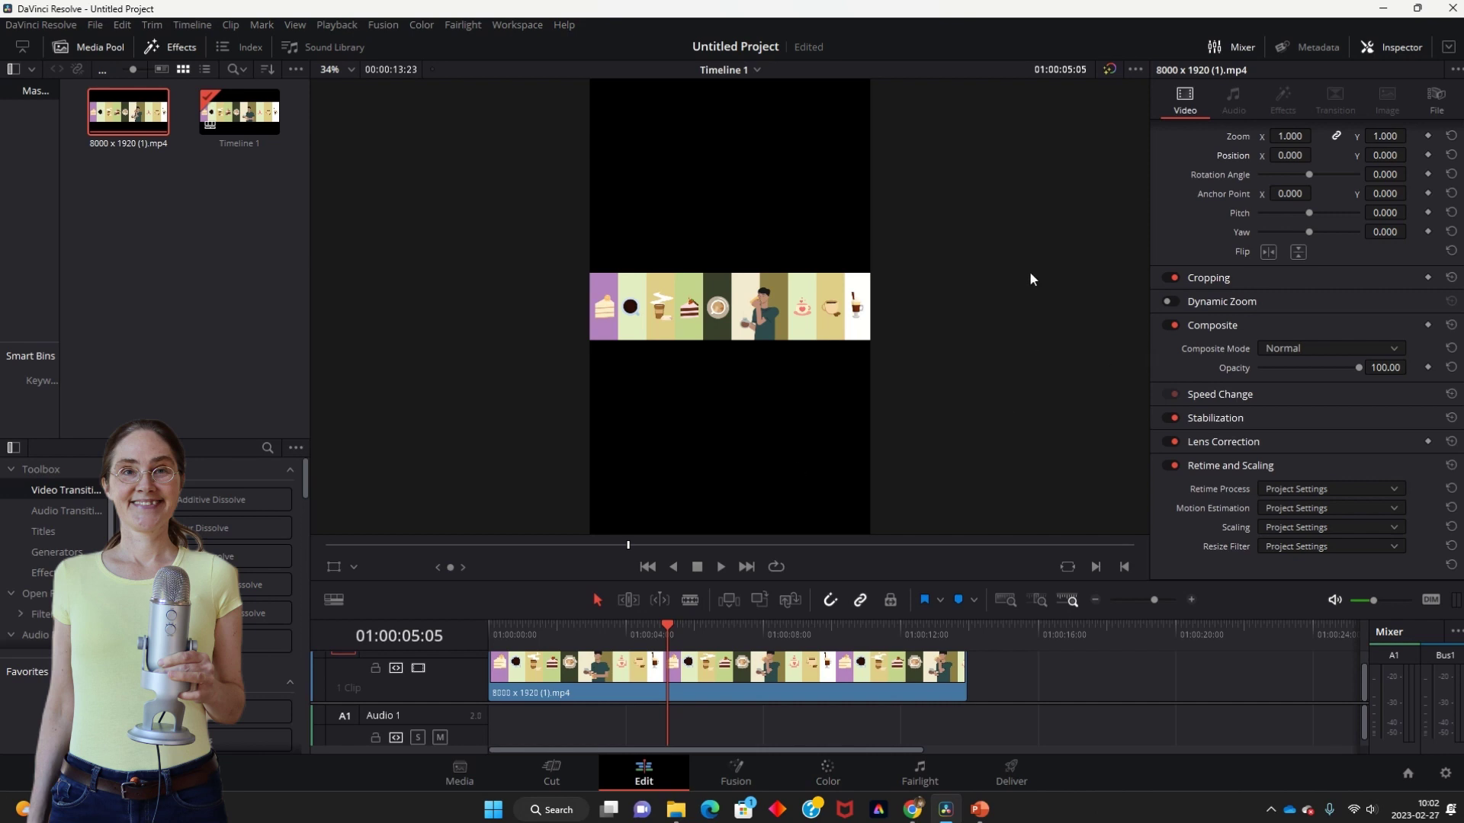
- Set the clip's Scaling to Fill and return the playhead to the timeline start
left_click(1393, 527)
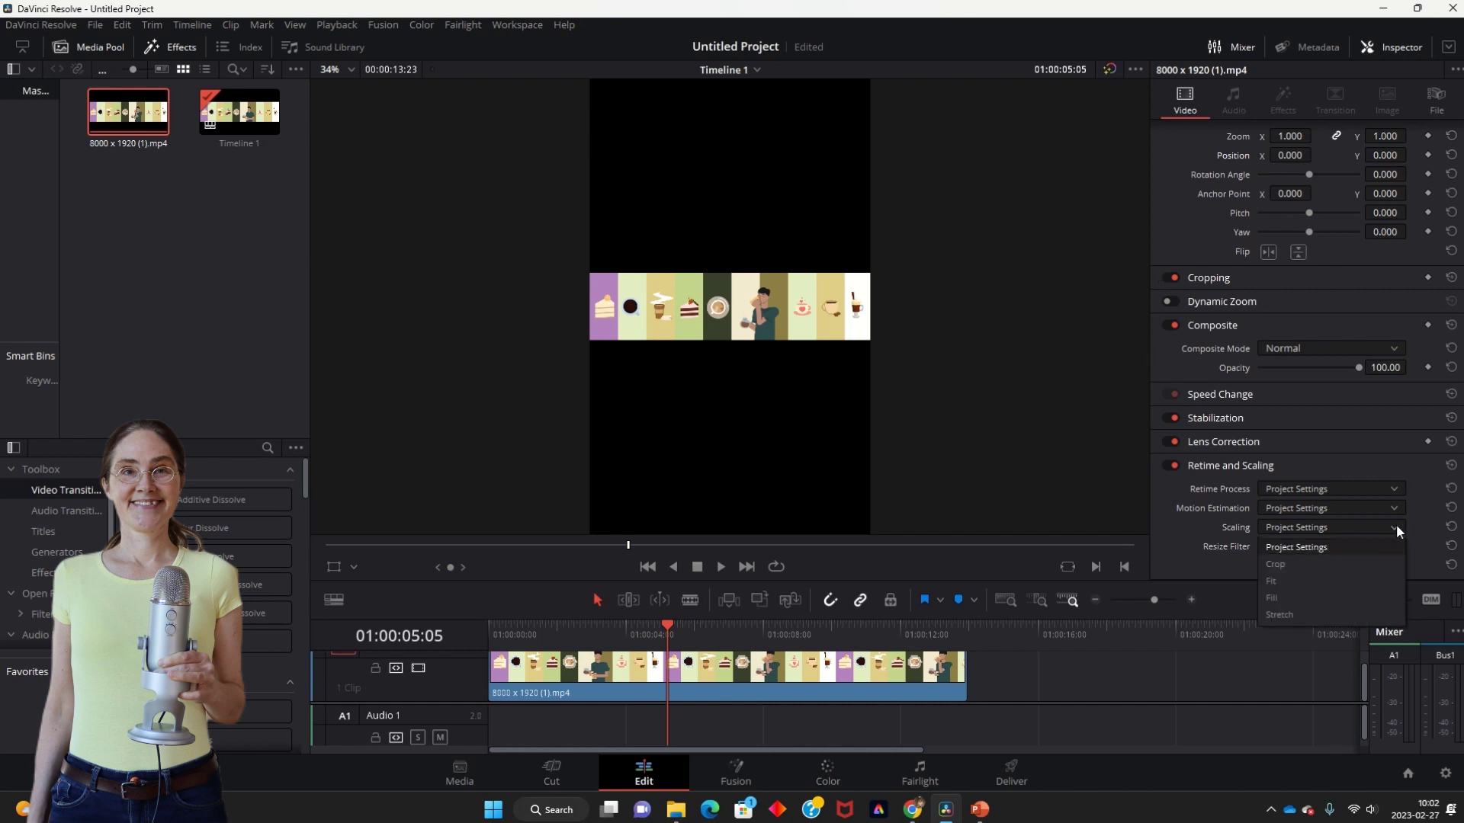
left_click(1299, 603)
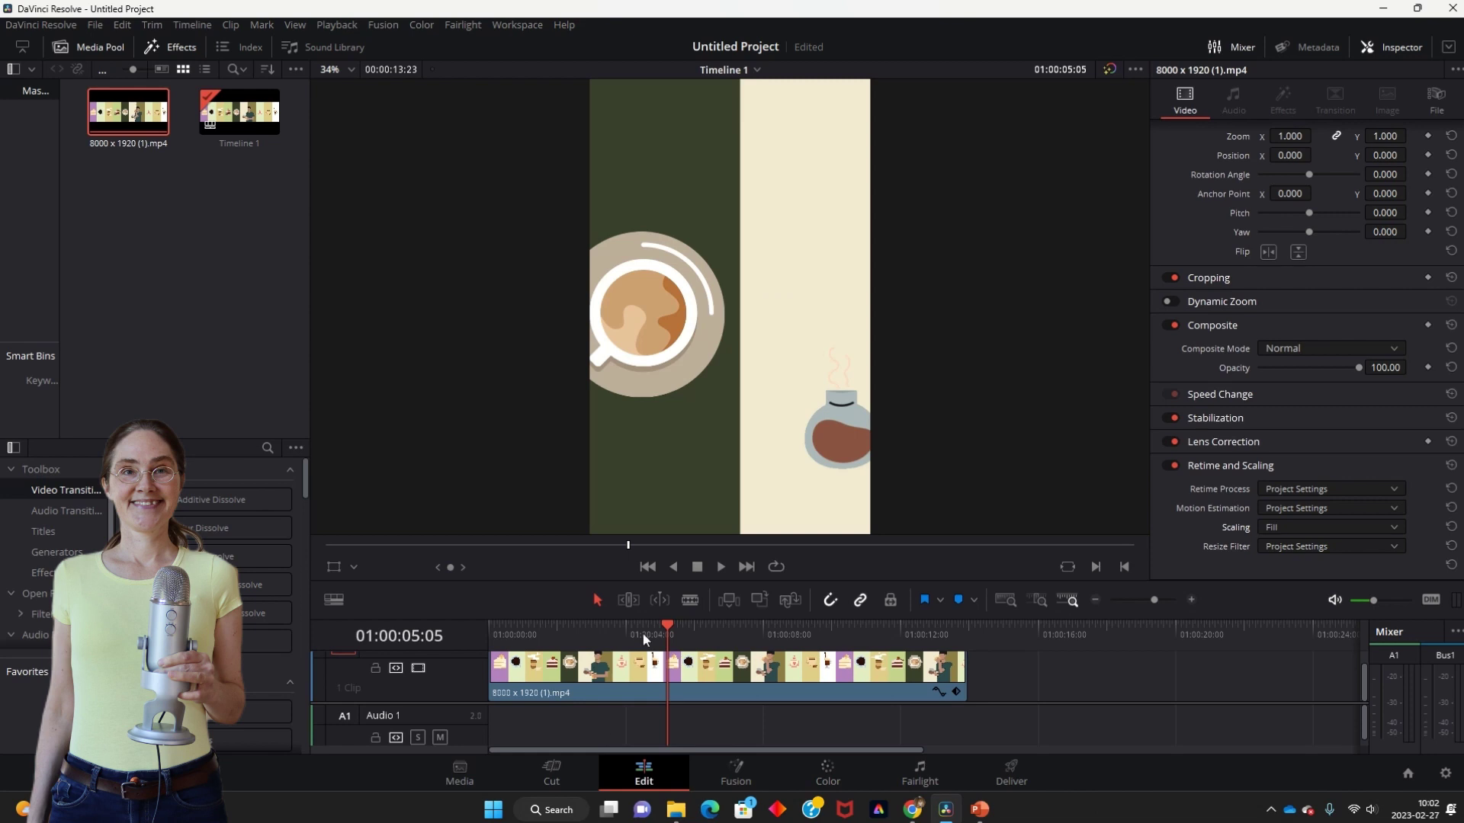
left_click_drag(662, 628, 445, 640)
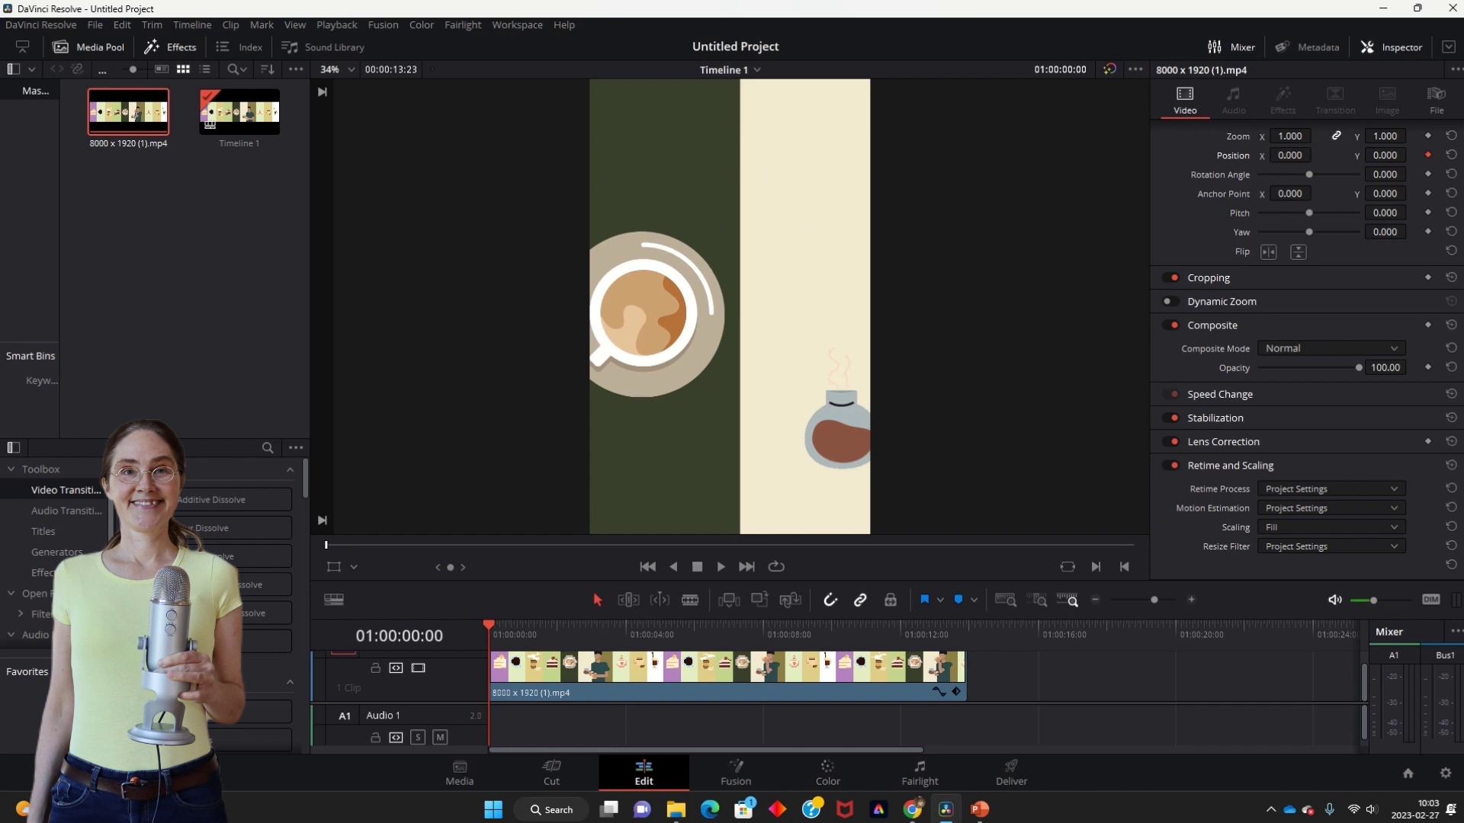
- Keyframe Position X at the clip's start and end, panning from about 465 to -468
left_click_drag(1290, 154, 1350, 154)
left_click(482, 648)
left_click_drag(482, 648, 960, 646)
left_click(960, 656)
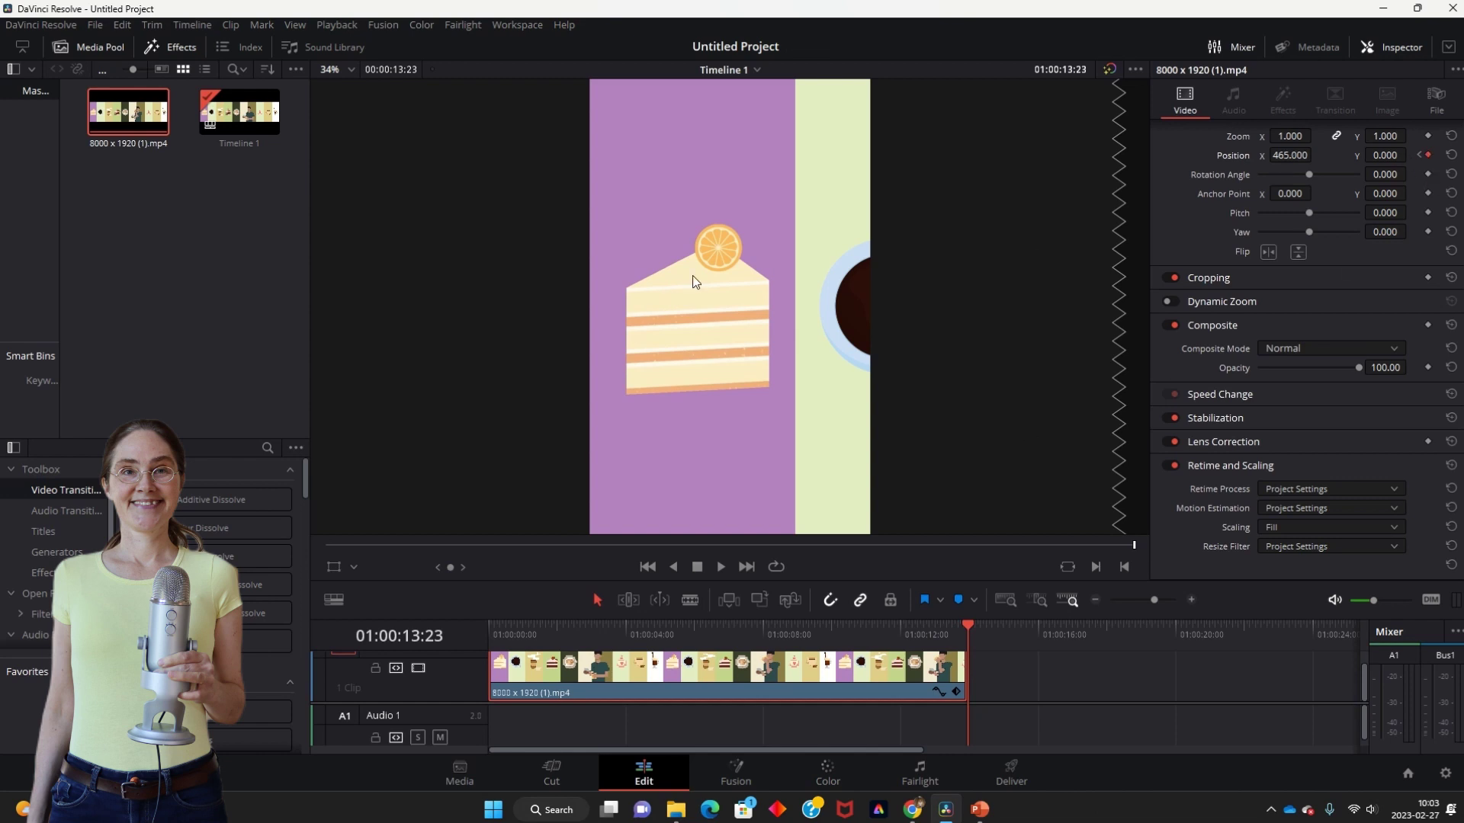
left_click_drag(1290, 156, 1313, 155)
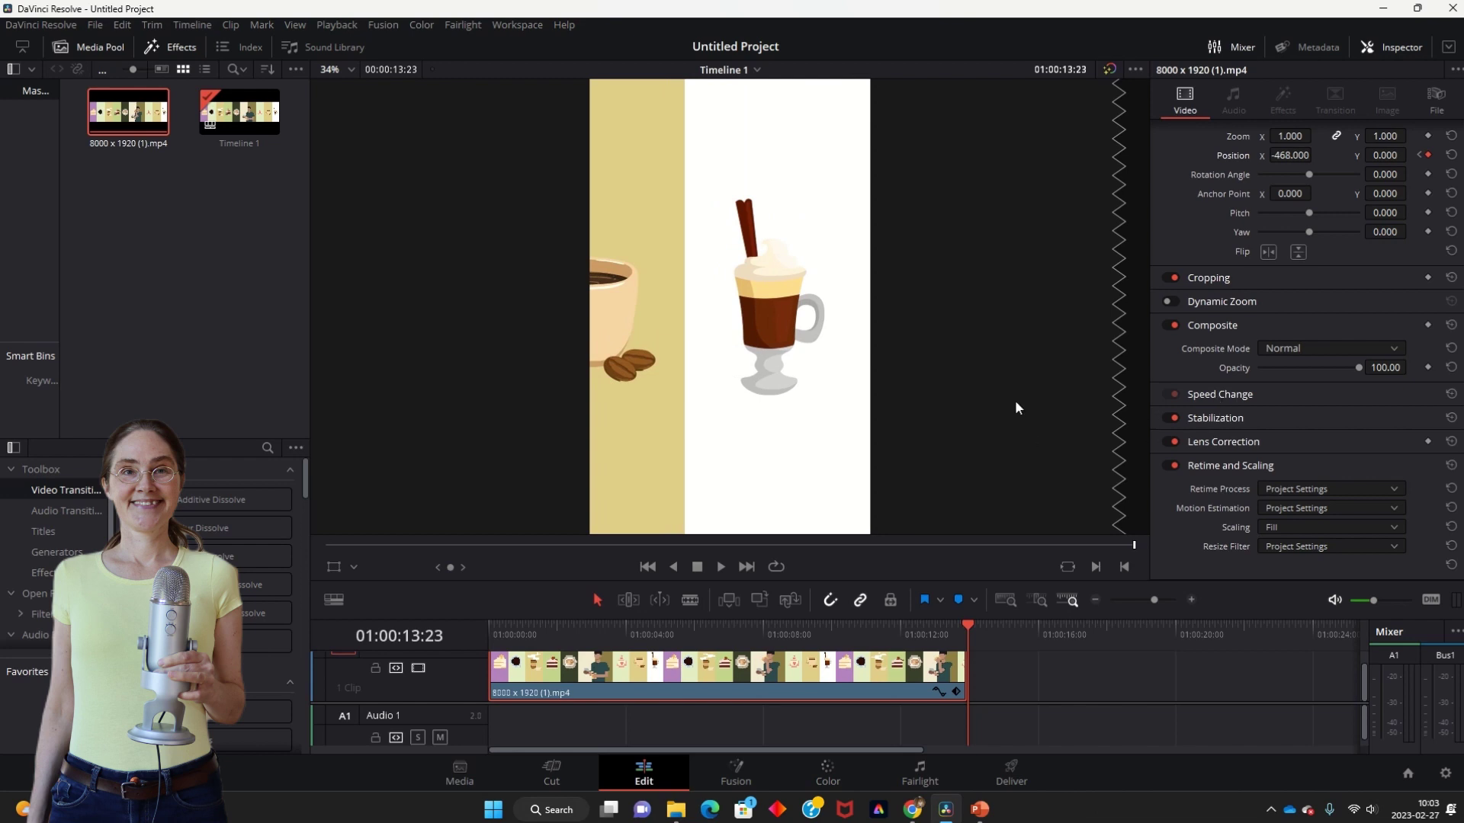